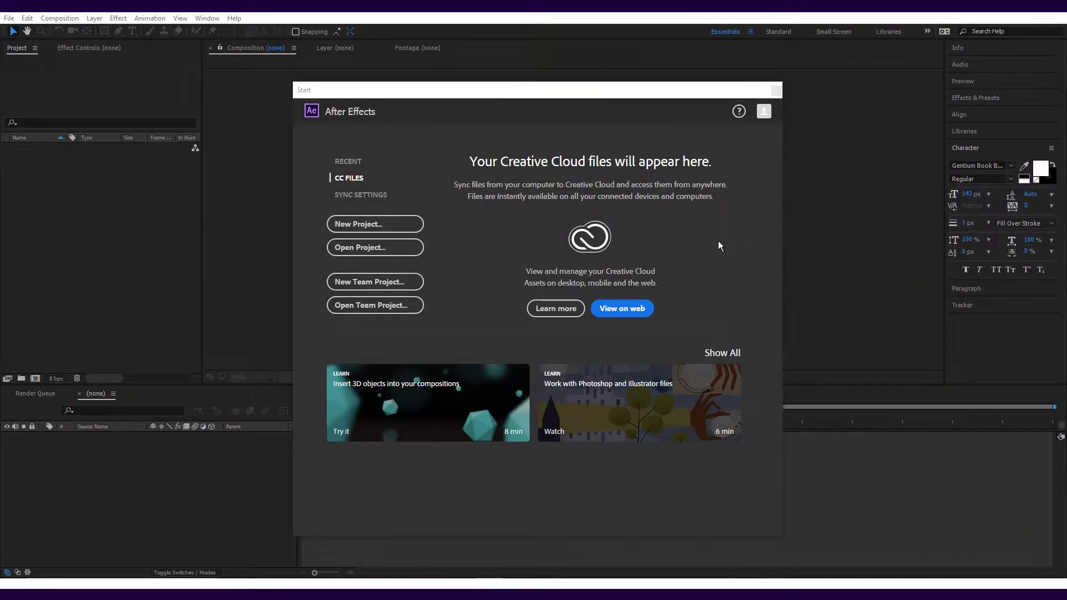
- Start an empty project and import Skate1.mp4 into the Project panel
click(384, 226)
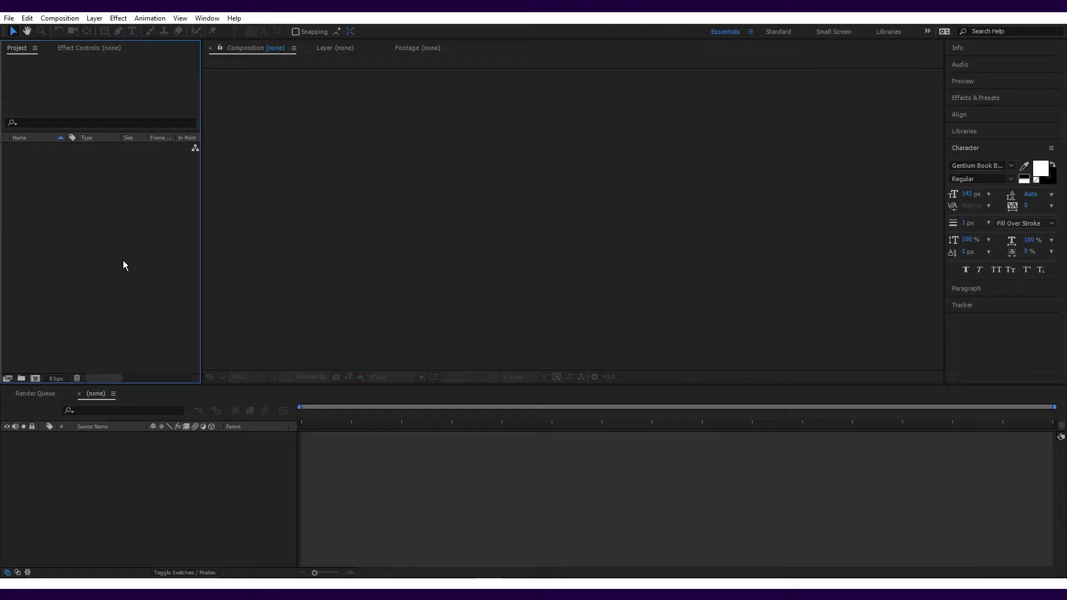
drag(122, 260, 171, 119)
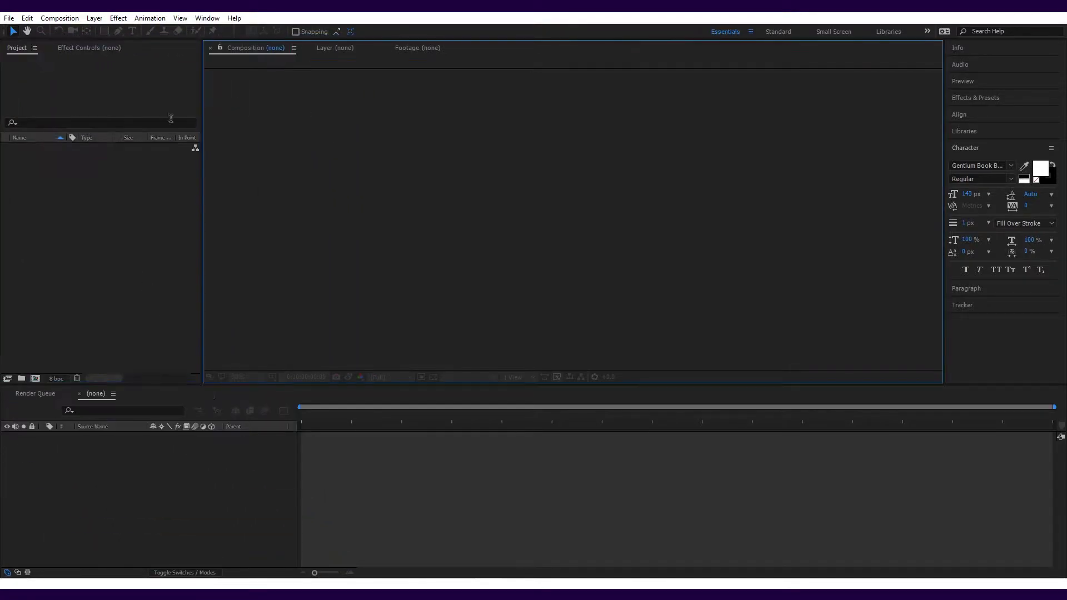
click(9, 18)
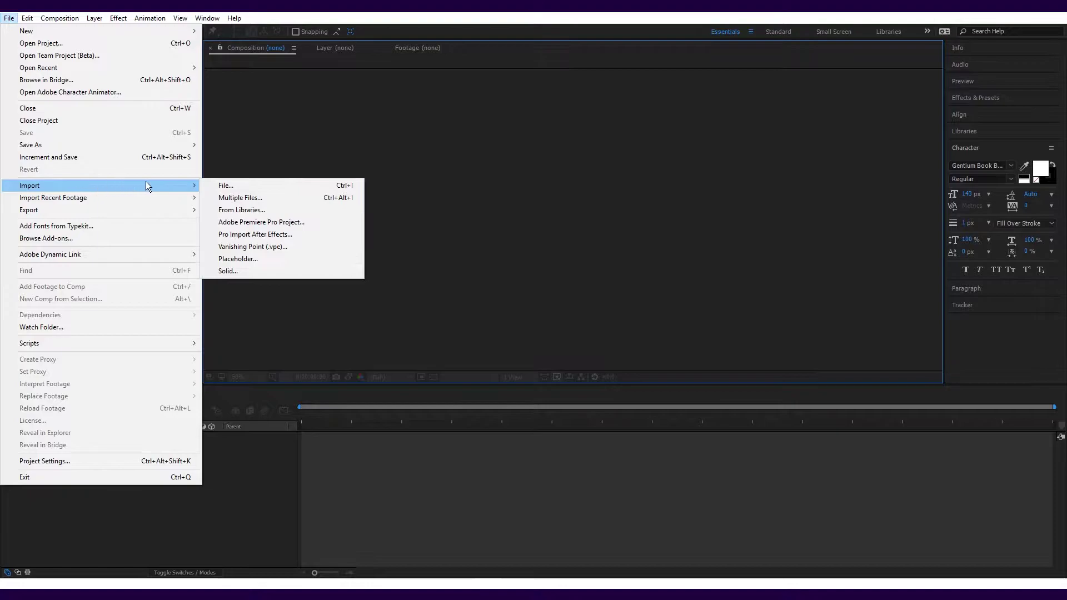
click(399, 243)
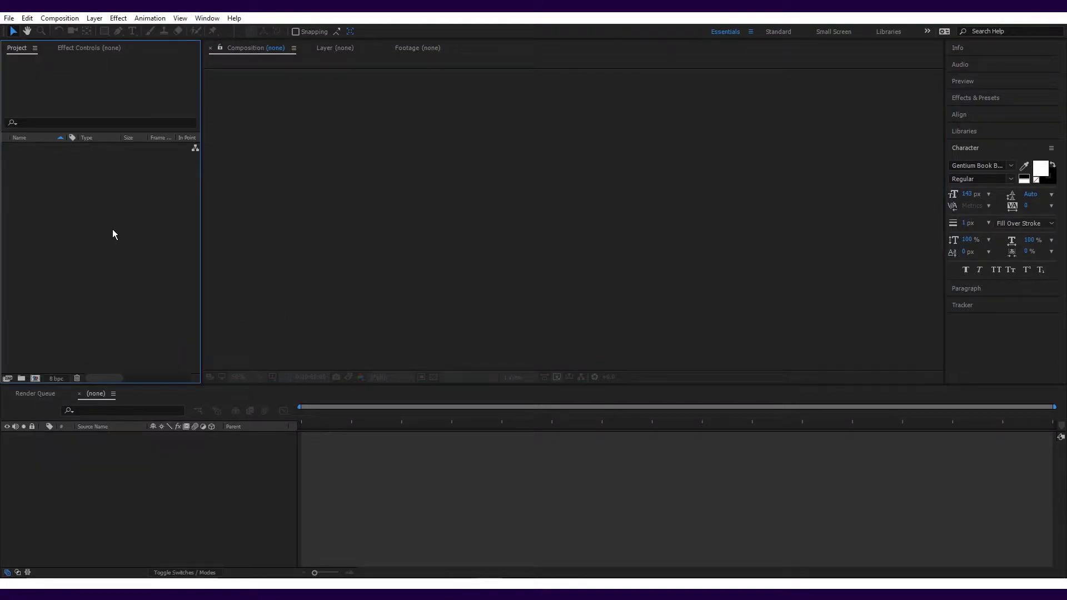
drag(1064, 278, 146, 238)
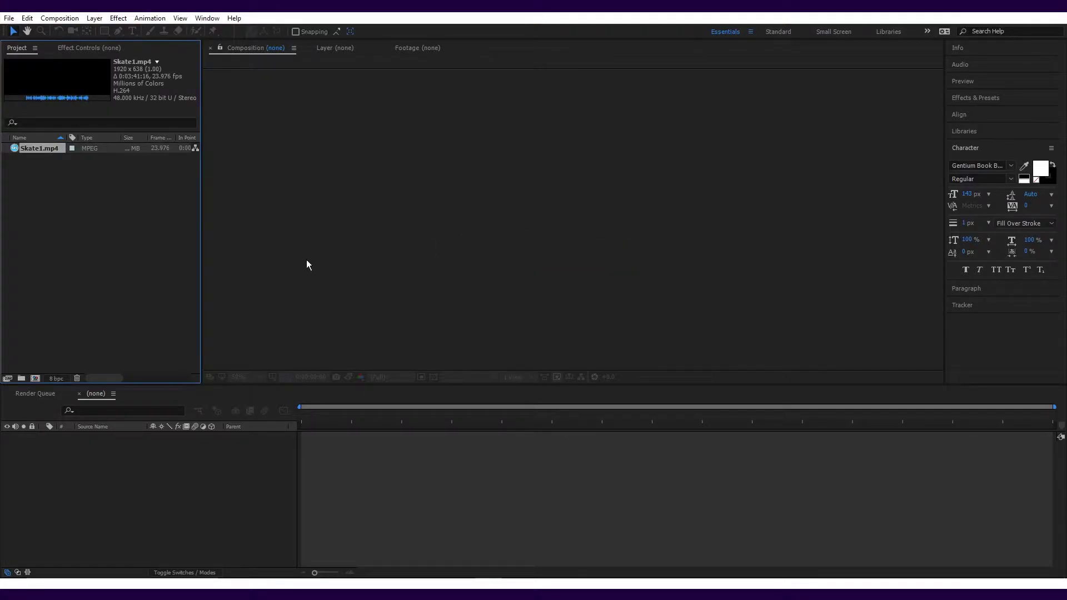
- Build the Skate1 composition from Skate1.mp4 and stop the footage preview
drag(32, 146, 371, 479)
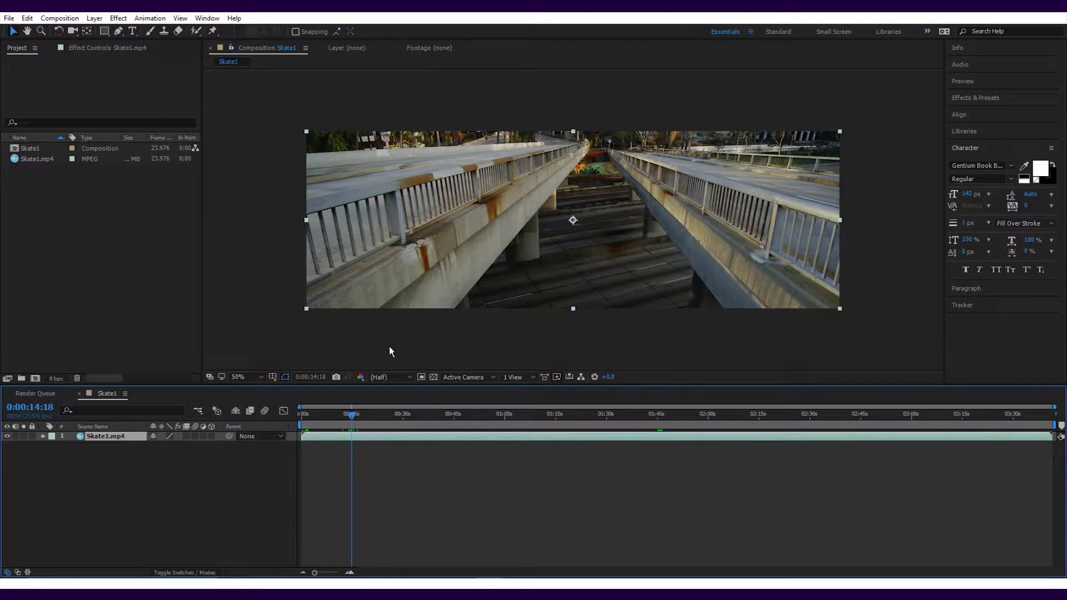
key(space)
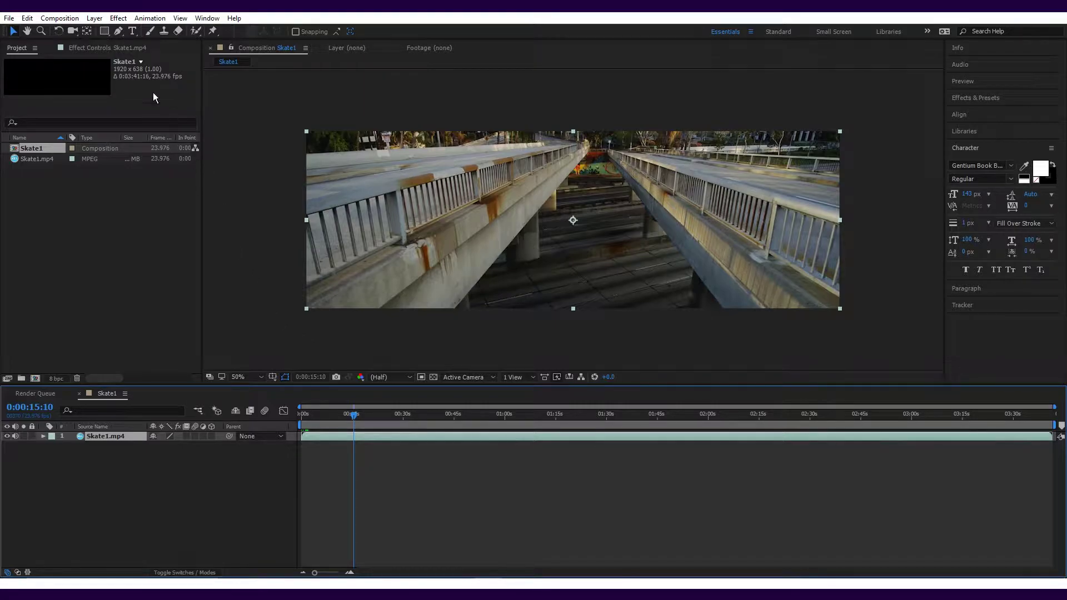
- Unlock the aspect ratio and set the Skate1 composition width to 1080 px
click(59, 19)
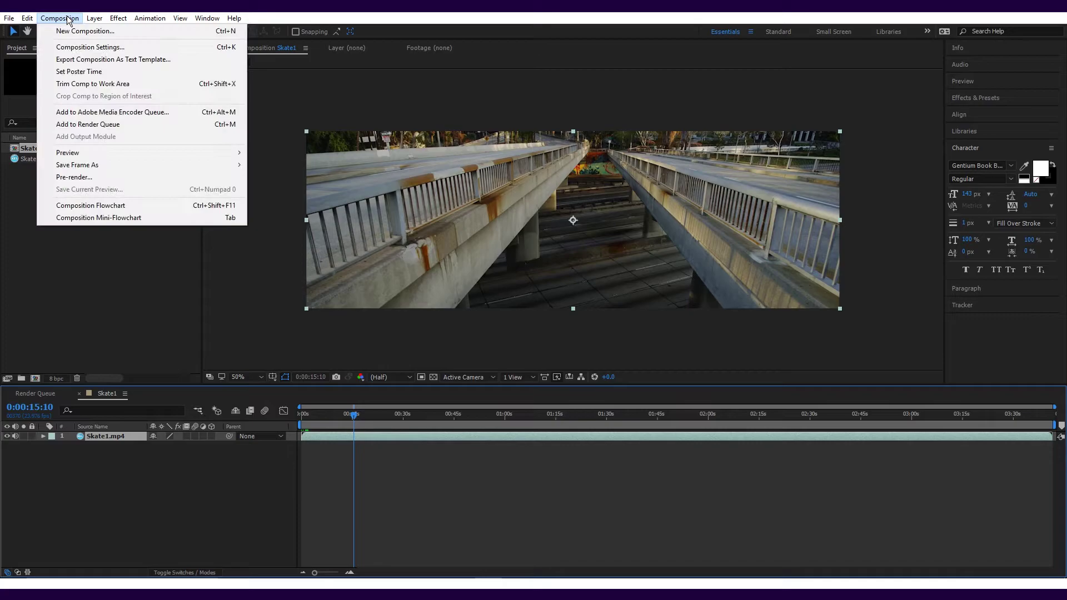
click(81, 47)
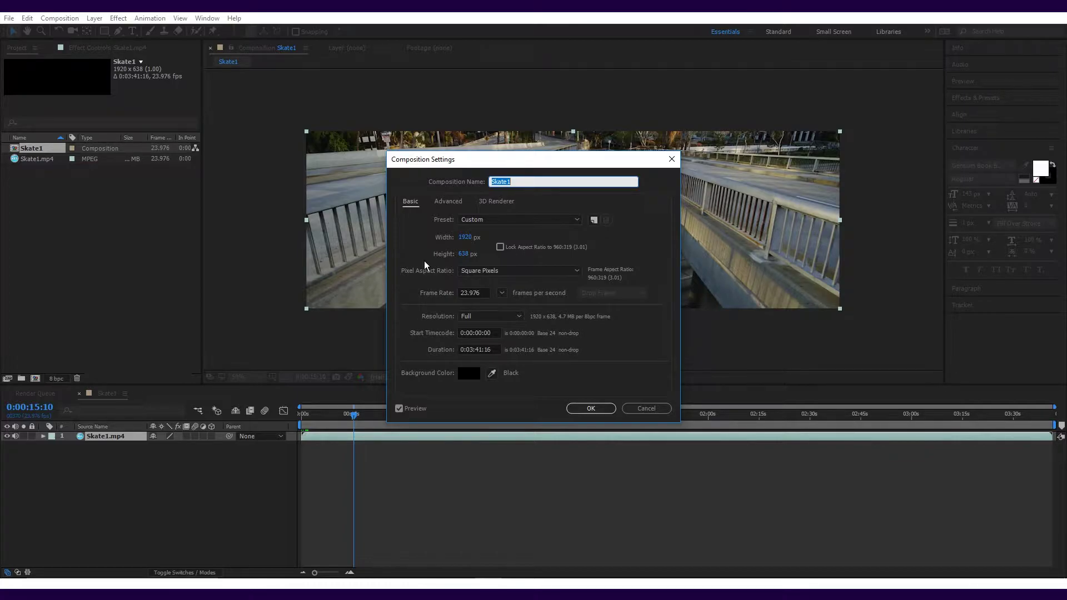
click(500, 247)
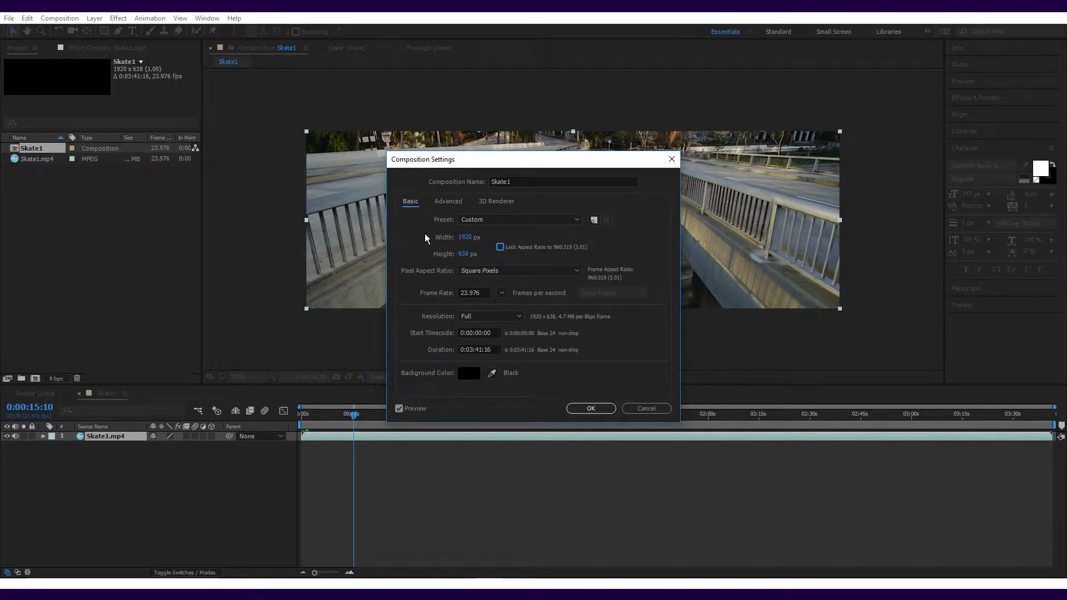
click(464, 235)
text(1080)
key(Return)
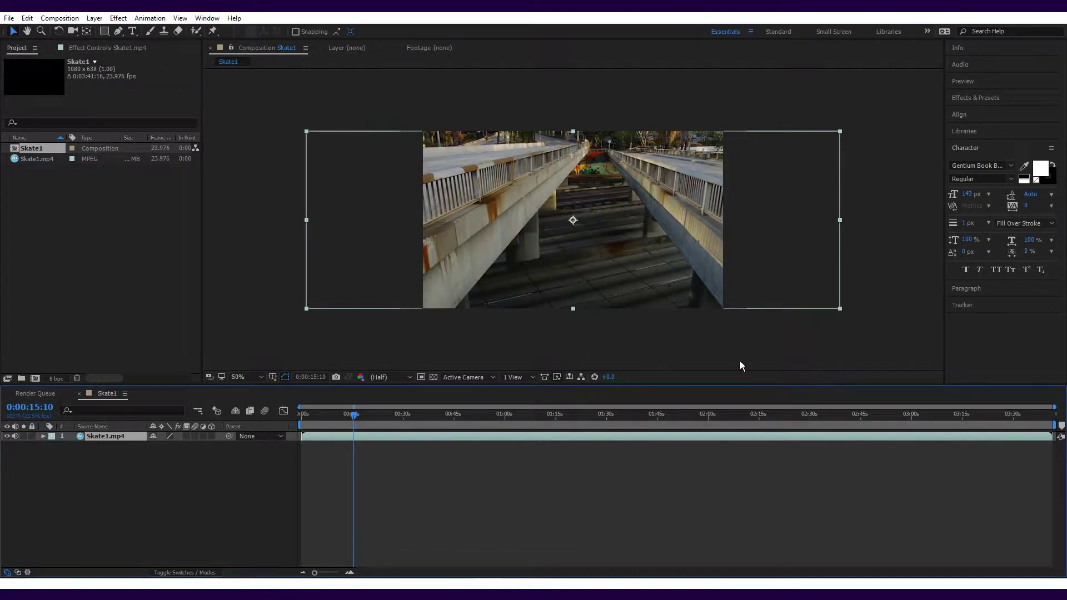
- Set the work area from about 0:01:47 to 0:01:51:12 and trim the composition to it
drag(639, 414, 664, 415)
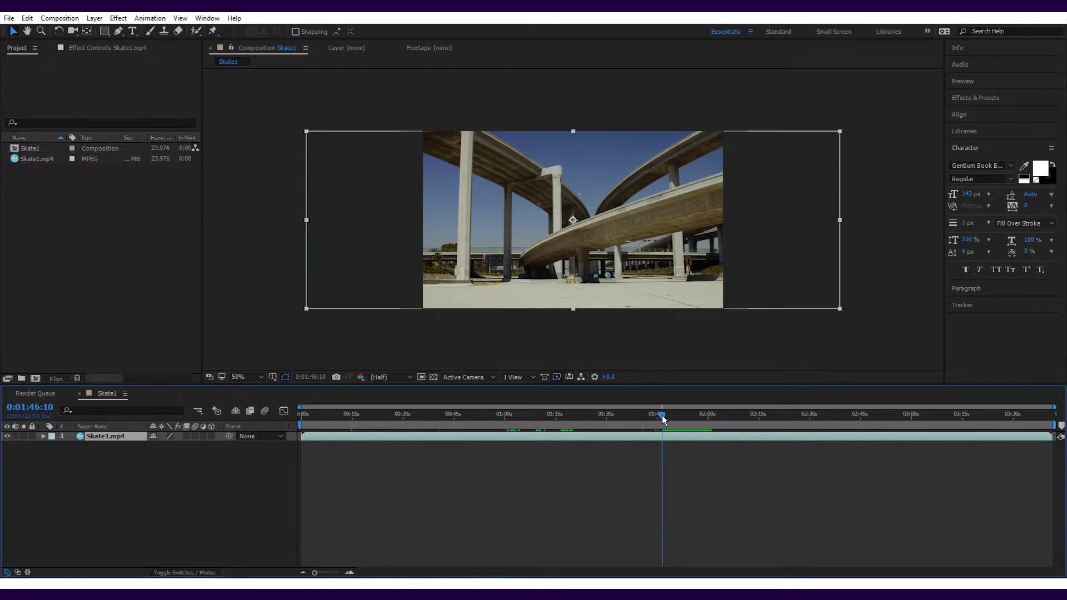
drag(664, 415, 665, 417)
key(b)
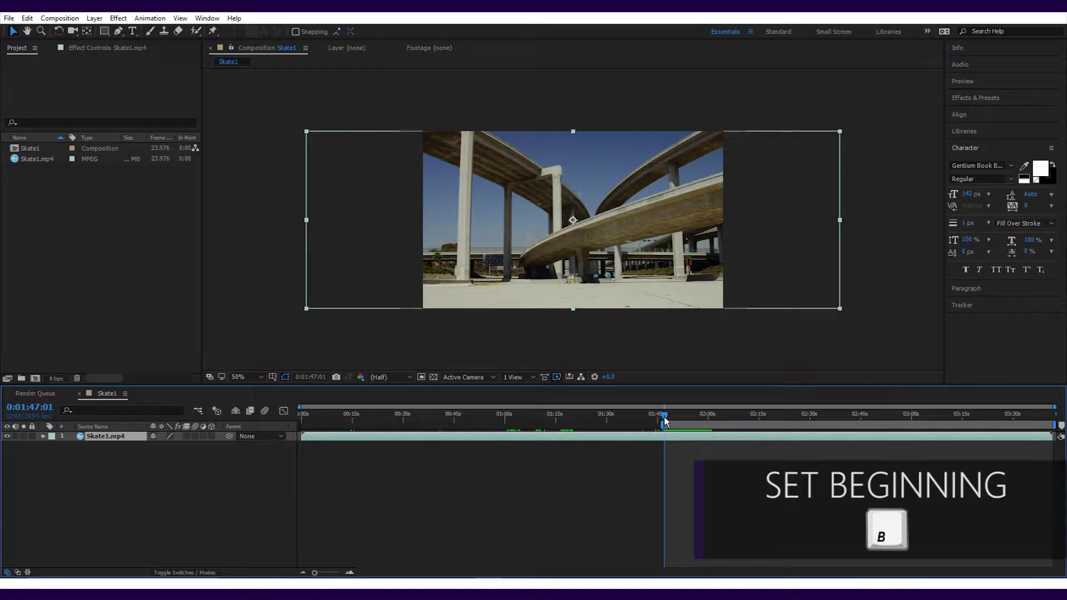
drag(666, 418, 680, 418)
key(n)
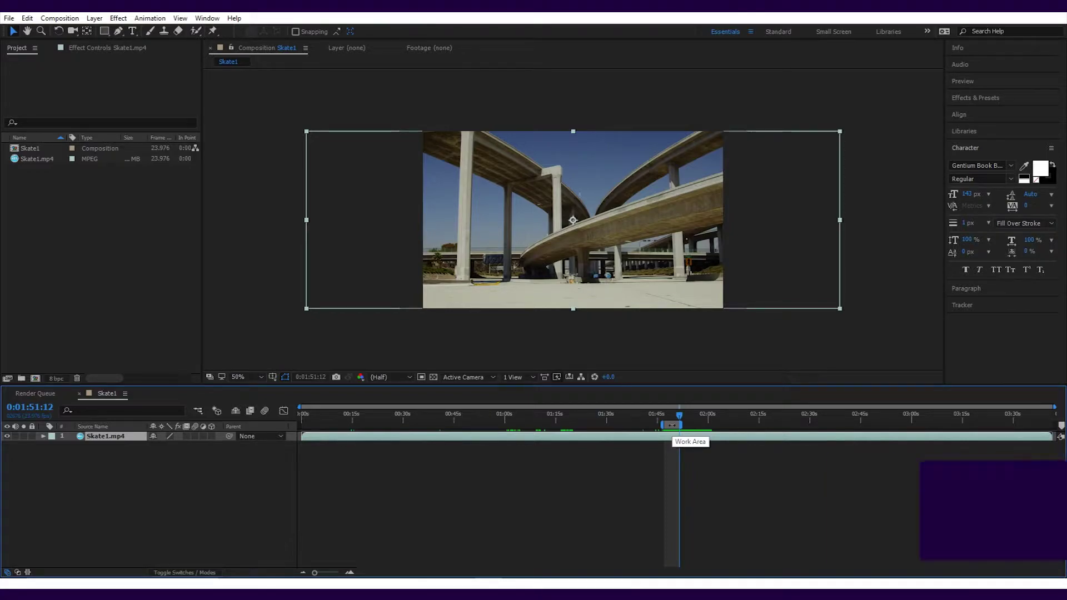
right_click(670, 425)
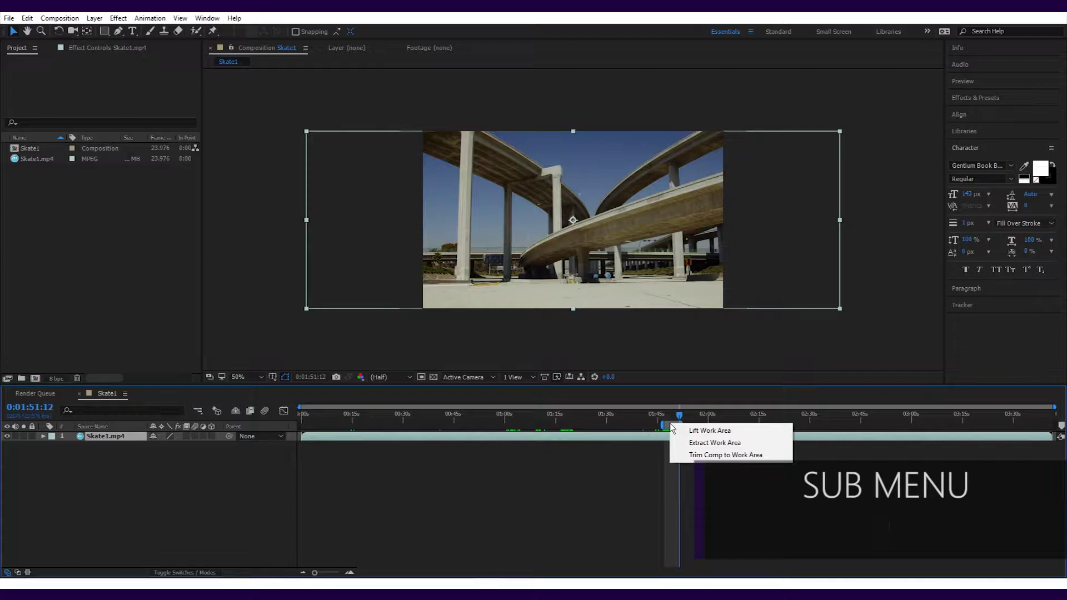
click(692, 456)
drag(692, 414, 287, 413)
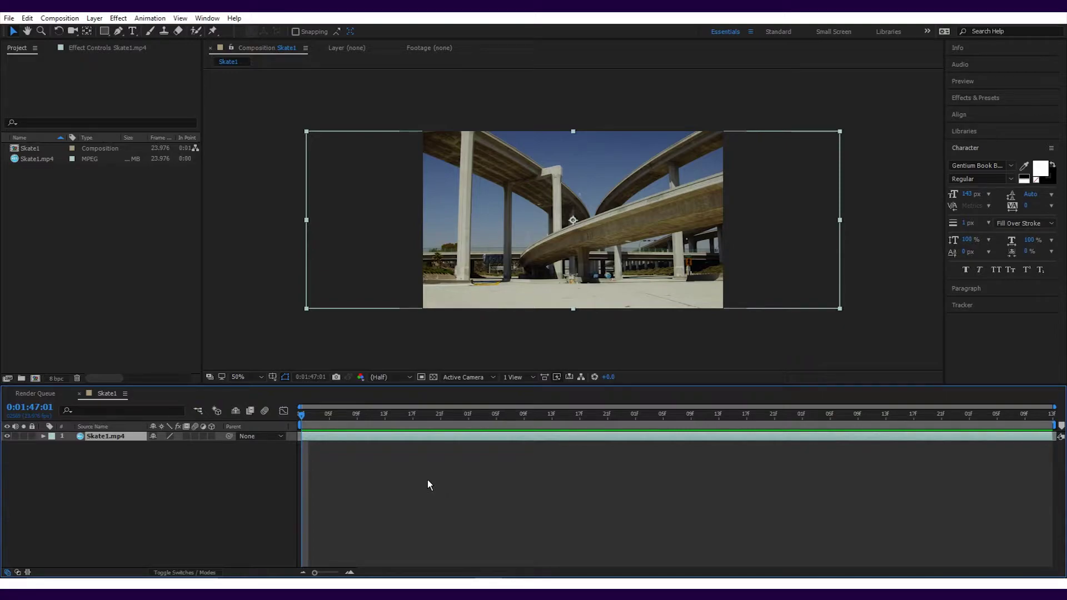
- Duplicate the skate layer and shift the top copy to start at 0:01:48:13
key(space)
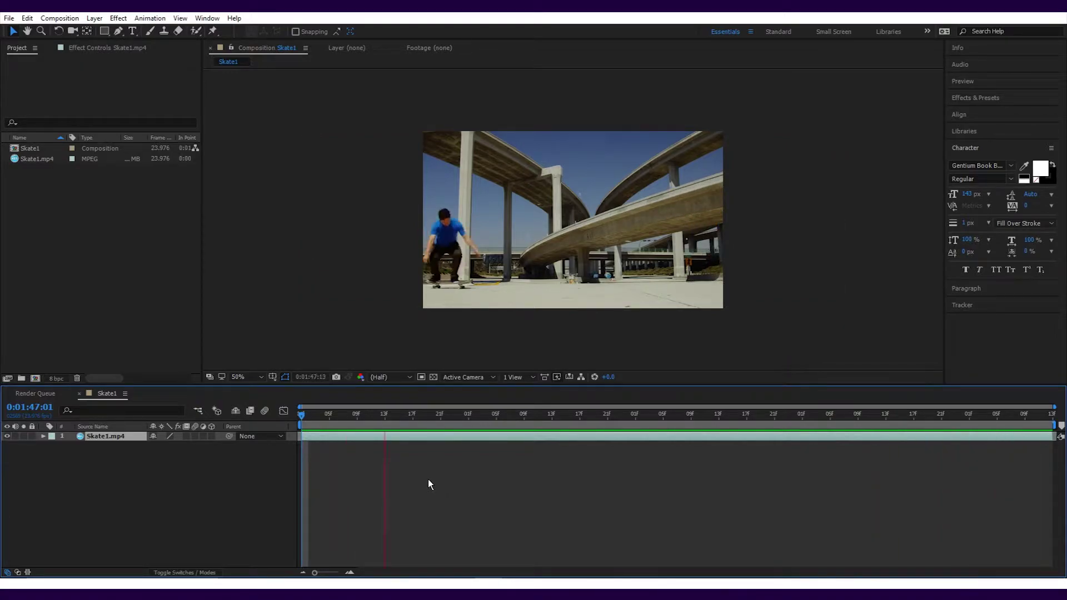
key(space)
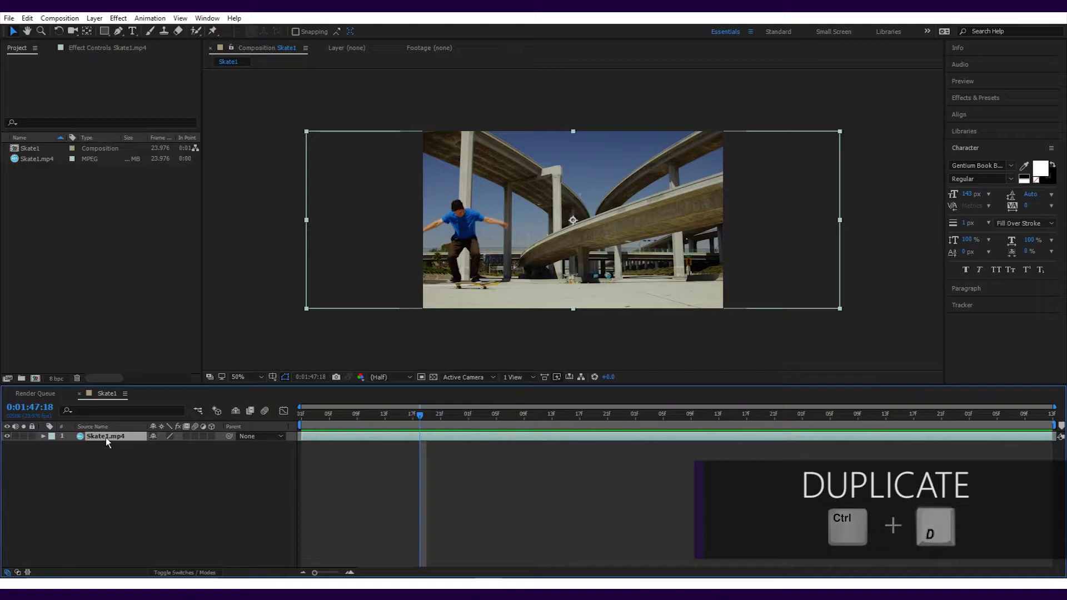
key(ctrl+d)
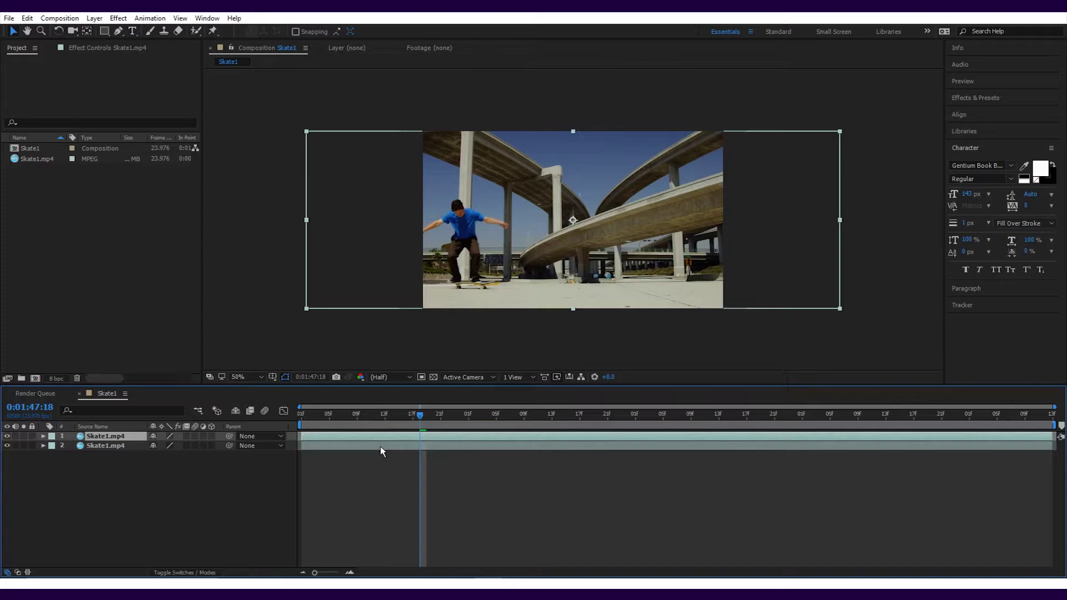
drag(376, 437, 534, 442)
drag(409, 413, 553, 419)
- Draw a rectangular mask over the left part of the top skate layer
key(ctrl+grave)
key(q)
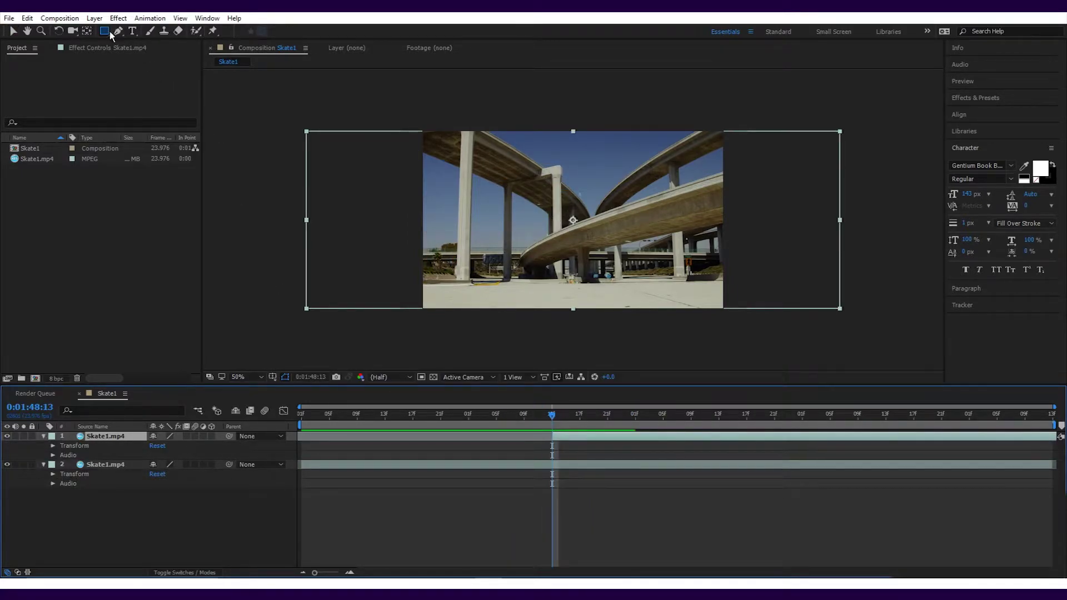
drag(293, 117, 452, 331)
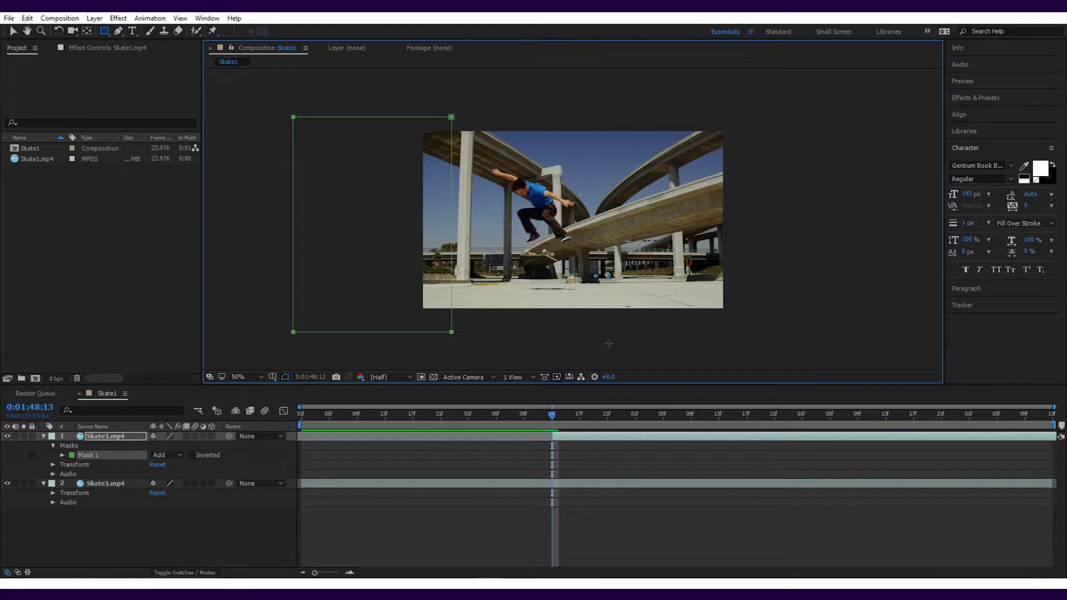
- Set the first Mask Path keyframe for Mask 1 on layer 1 at 0:01:48:13
key(ctrl+grave)
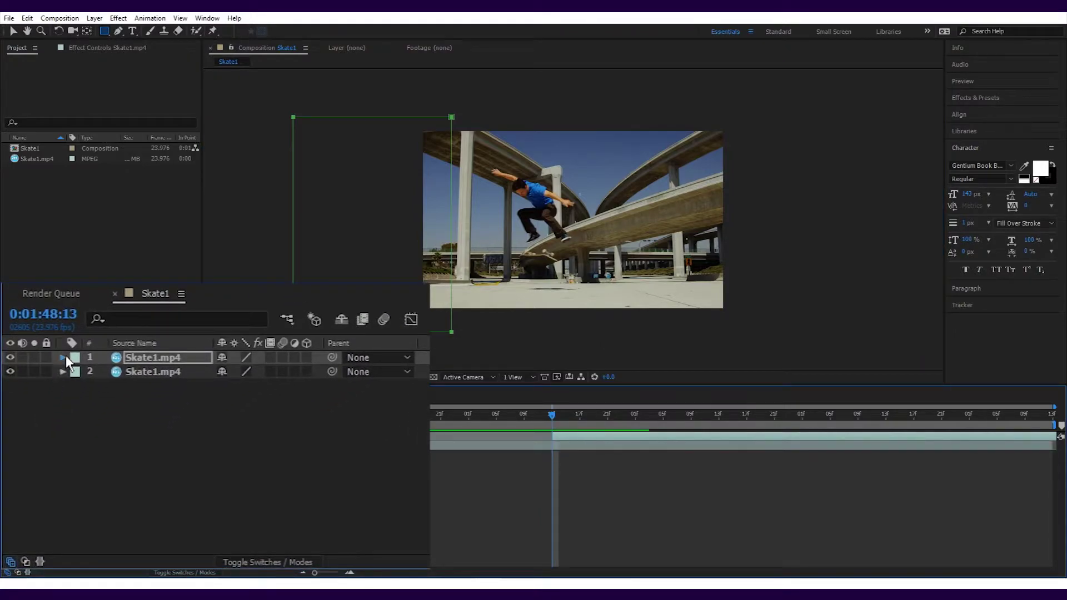
click(63, 357)
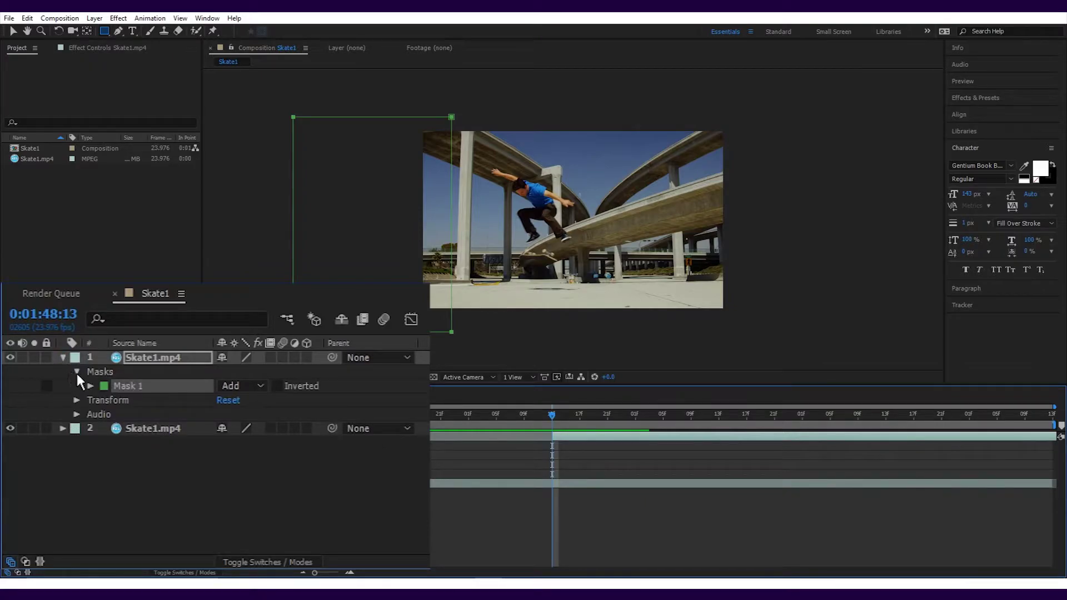
click(89, 386)
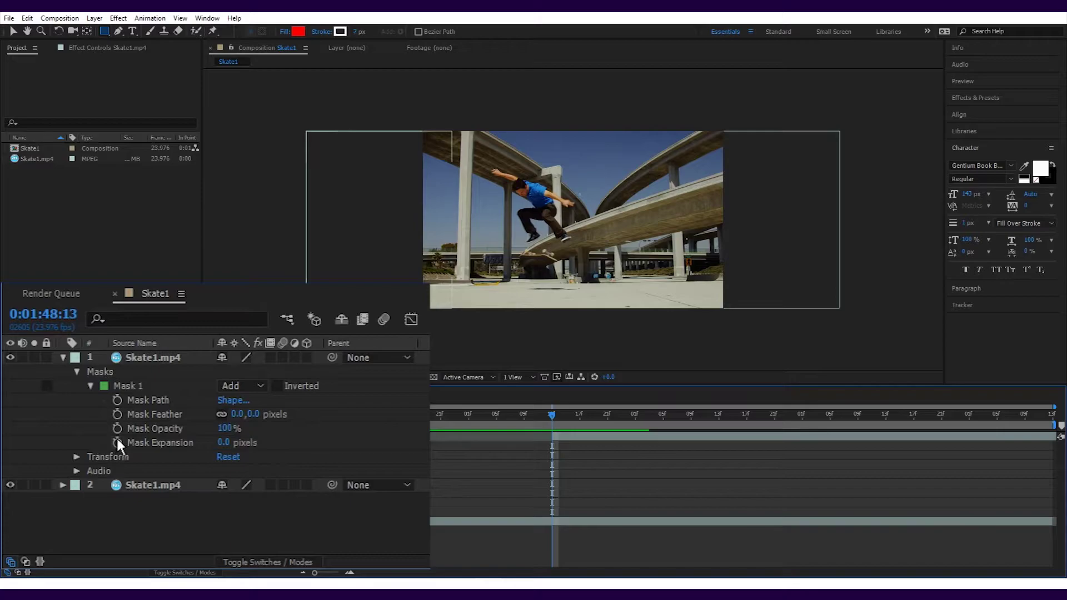
click(86, 385)
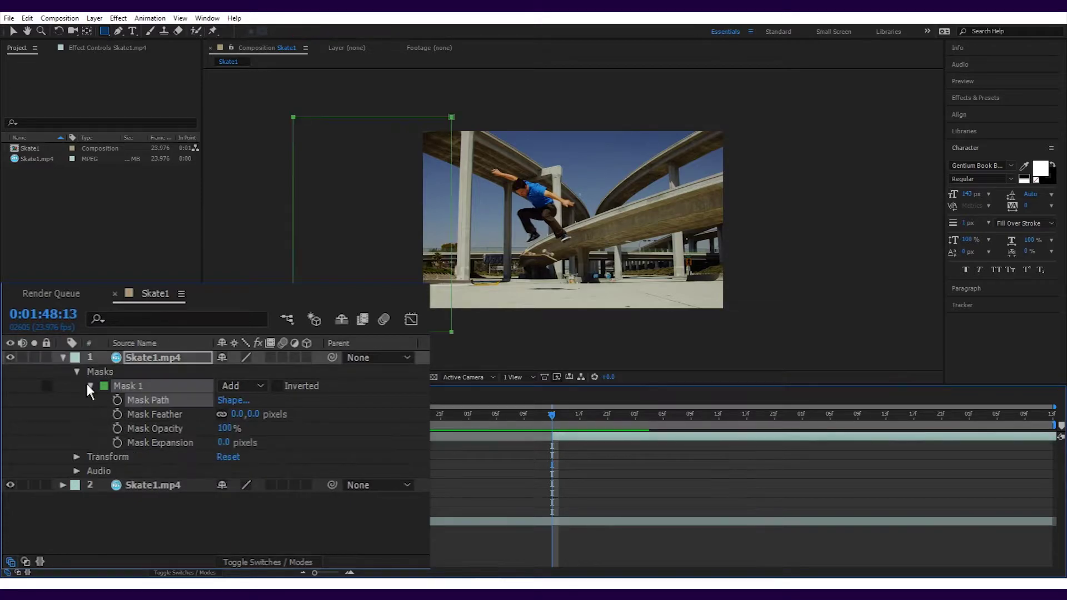
click(117, 400)
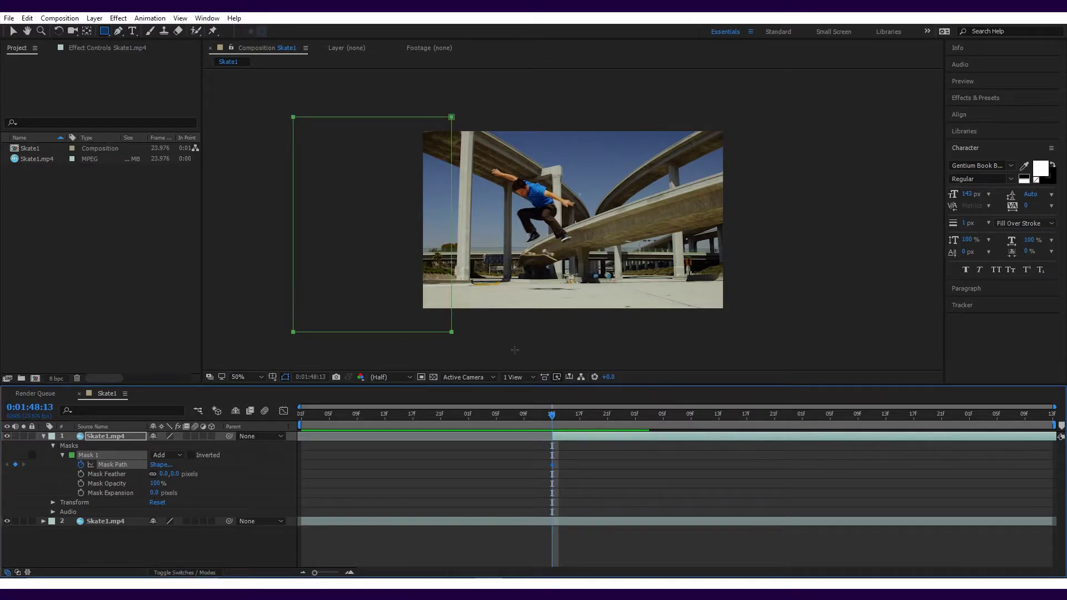
key(v)
- Deselect the bottom-left mask point so only the mask's right edge moves
shift+click(293, 331)
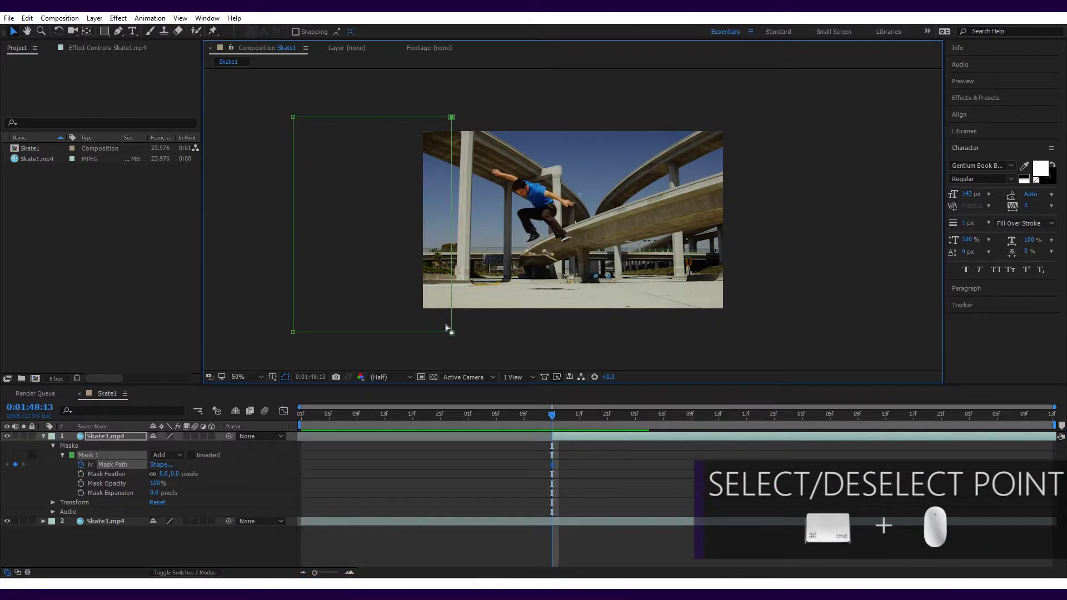
ctrl+scroll(551, 344, down, 6)
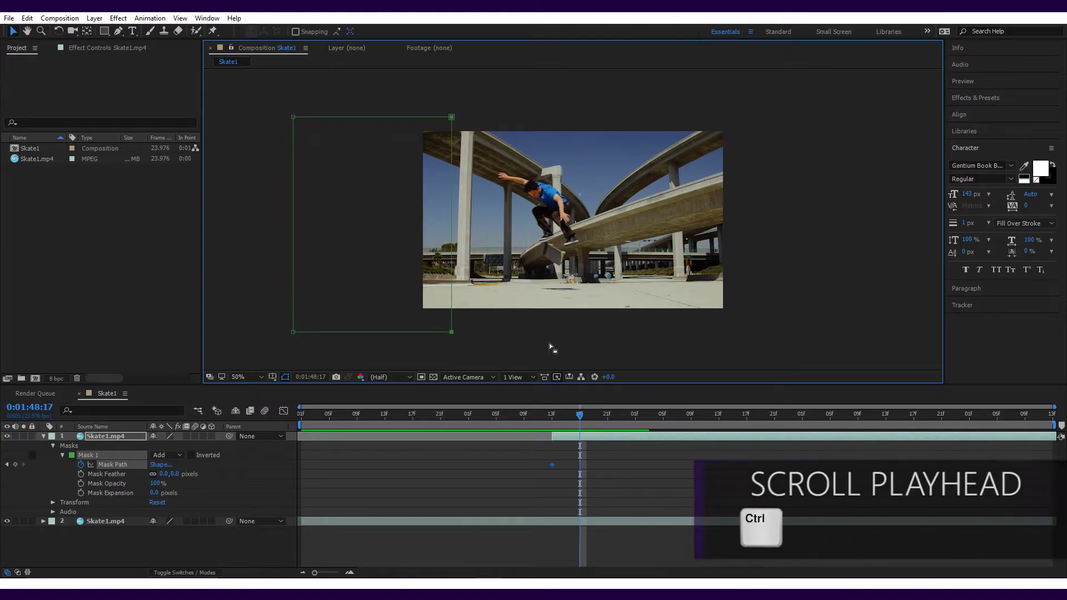
ctrl+scroll(550, 346, down, 4)
ctrl+scroll(550, 345, up, 3)
ctrl+scroll(549, 343, down, 1)
ctrl+scroll(550, 342, down, 1)
ctrl+scroll(549, 343, up, 1)
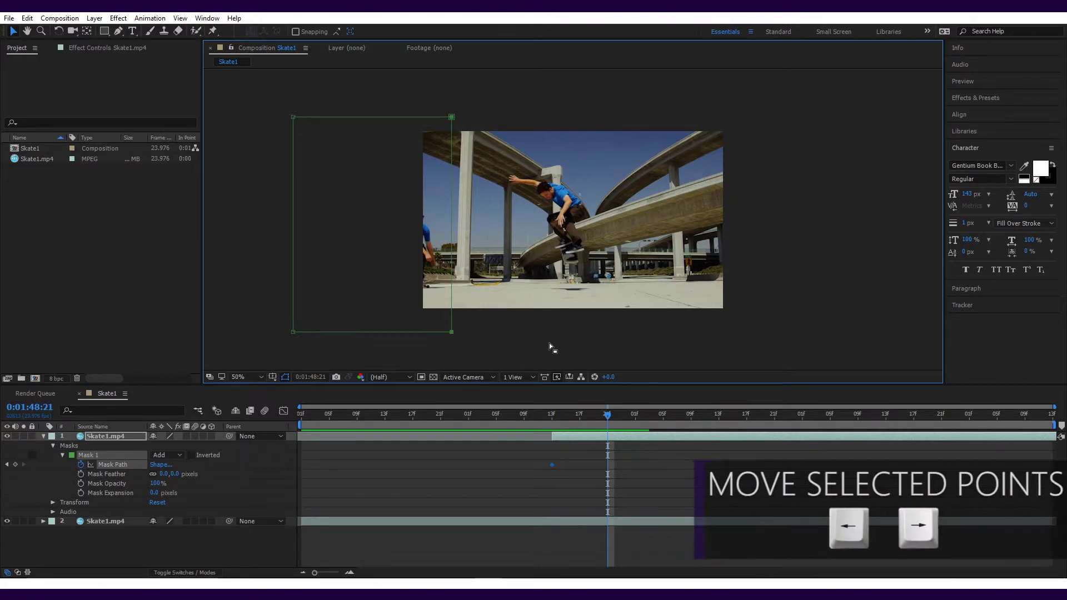
- Frame by frame, nudge the mask's right edge rightward to follow the skater
key(Right)
key(Right)
key(Right)
key(Right)
key(Right)
key(Right)
key(Right)
key(Right)
key(Right)
key(Right)
key(Right)
key(Right)
ctrl+scroll(550, 345, down, 2)
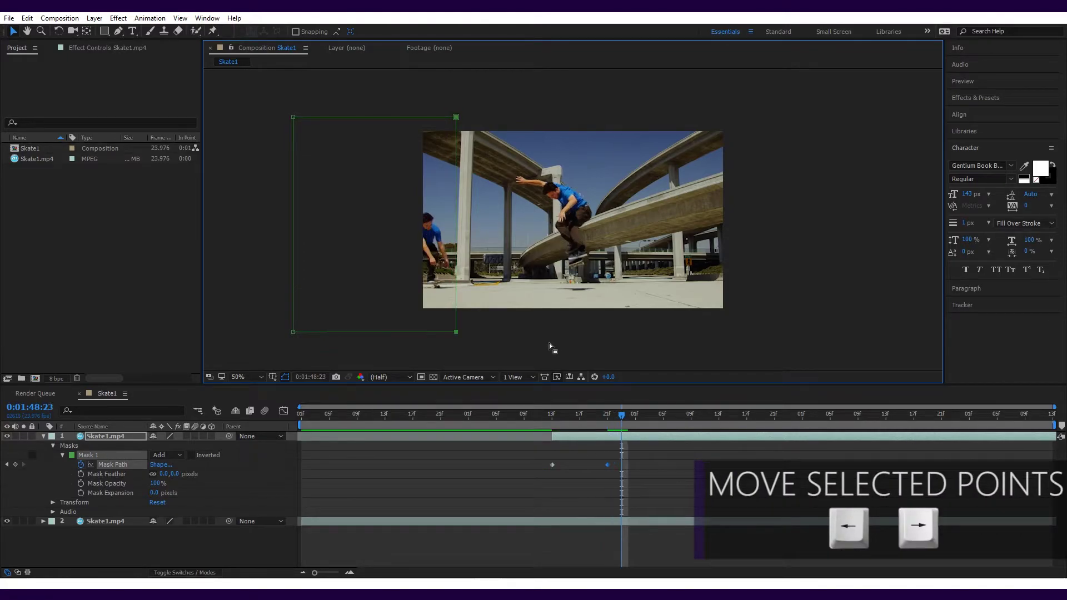
key(Right)
key(Right)
key(Right)
key(Right)
key(Right)
key(Right)
key(Right)
key(Right)
key(Right)
key(Right)
key(Right)
key(Right)
key(Right)
key(Right)
key(Right)
key(Right)
ctrl+scroll(549, 345, down, 2)
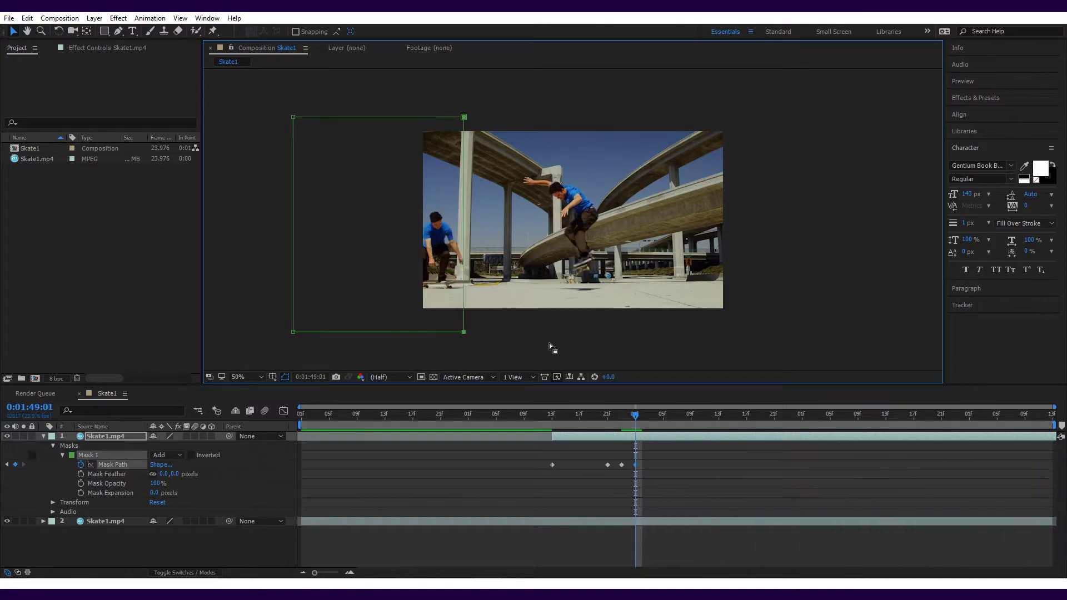
key(Right)
key(Right)
key(Right)
key(Right)
key(Right)
key(Right)
key(Right)
key(Right)
key(Right)
key(Right)
key(Right)
key(Right)
key(Right)
key(Right)
key(Right)
key(Right)
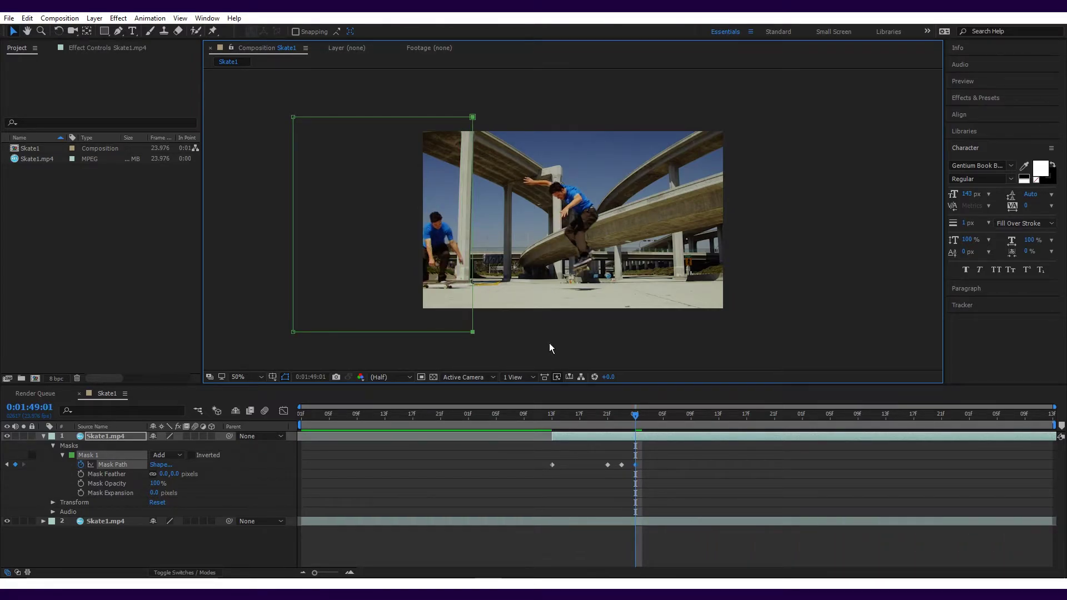
key(Page_Down)
key(Page_Down)
key(Right)
key(Right)
key(Right)
key(Right)
key(Right)
key(Right)
key(Right)
key(Right)
key(Right)
key(Right)
key(Right)
key(Right)
key(Right)
key(Right)
key(Right)
key(Right)
key(Right)
key(Right)
key(Right)
key(Right)
key(Page_Down)
key(Right)
key(Right)
key(Right)
key(Right)
key(Right)
key(Right)
key(Right)
key(Right)
key(Right)
key(Right)
key(Right)
key(Right)
key(Right)
key(Right)
key(Right)
key(Right)
key(Right)
key(Page_Down)
key(Page_Down)
key(Right)
key(Right)
key(Right)
key(Right)
key(Right)
key(Right)
key(Right)
key(Right)
key(Right)
key(Right)
key(Right)
key(Right)
key(Right)
key(Right)
key(Right)
key(Right)
key(Right)
key(Right)
key(Right)
key(Right)
key(Right)
key(Right)
key(Right)
key(Right)
key(Right)
key(Right)
key(Right)
key(Right)
key(Right)
key(Right)
key(Right)
key(Right)
key(Right)
key(Right)
key(Right)
key(Right)
key(Right)
key(Page_Down)
key(Page_Down)
key(Right)
key(Right)
key(Right)
key(Right)
key(Right)
key(Right)
key(Right)
key(Right)
key(Right)
key(Right)
key(Right)
key(Right)
key(Right)
key(Right)
key(Right)
key(Right)
key(Right)
key(Right)
key(Right)
key(Right)
key(Page_Down)
key(Page_Down)
key(Right)
key(Right)
key(Right)
key(Right)
key(Right)
key(Right)
key(Right)
key(Right)
key(Right)
key(Right)
key(Right)
key(Right)
key(Right)
key(Right)
key(Right)
key(Right)
key(Right)
key(Right)
key(Right)
key(Right)
key(Page_Down)
key(Page_Down)
key(Right)
key(Right)
key(Right)
key(Right)
key(Right)
key(Right)
key(Right)
key(Right)
key(Right)
key(Right)
key(Right)
key(Right)
key(Right)
key(Right)
key(Right)
key(Right)
key(Right)
key(Right)
key(Right)
key(Right)
key(Page_Down)
key(Page_Down)
key(Right)
key(Right)
key(Right)
key(Right)
key(Right)
key(Right)
key(Right)
key(Right)
key(Right)
key(Right)
key(Right)
key(Right)
key(Right)
key(Right)
key(Right)
key(Right)
key(Right)
key(Page_Down)
key(Page_Down)
key(Page_Down)
key(Page_Down)
key(Right)
key(Right)
key(Right)
key(Right)
key(Right)
key(Right)
key(Right)
key(Right)
key(Right)
key(Right)
key(Right)
key(Right)
key(Right)
key(Right)
key(Right)
key(Right)
key(Right)
key(Right)
key(Right)
key(Right)
key(Page_Down)
key(Page_Down)
key(Right)
key(Right)
key(Right)
key(Right)
key(Right)
key(Right)
key(Right)
key(Right)
key(Right)
key(Right)
key(Right)
key(Right)
key(Right)
key(Right)
key(Right)
key(Right)
key(Right)
key(Page_Down)
key(Page_Down)
key(Page_Down)
key(Page_Down)
key(Right)
key(Right)
key(Right)
key(Right)
key(Right)
key(Right)
key(Right)
key(Right)
key(Right)
key(Right)
key(Right)
key(Right)
key(Right)
key(Right)
key(Right)
key(Right)
key(Right)
key(Page_Down)
key(Page_Down)
key(Page_Down)
key(Page_Down)
key(Page_Down)
key(Page_Down)
key(Page_Down)
key(Page_Down)
key(Page_Down)
key(Right)
key(Right)
key(Right)
key(Right)
key(Right)
key(Right)
key(Right)
key(Right)
key(Right)
key(Right)
key(Right)
key(Right)
key(Right)
key(Right)
key(Right)
key(Right)
key(Right)
key(Right)
key(Right)
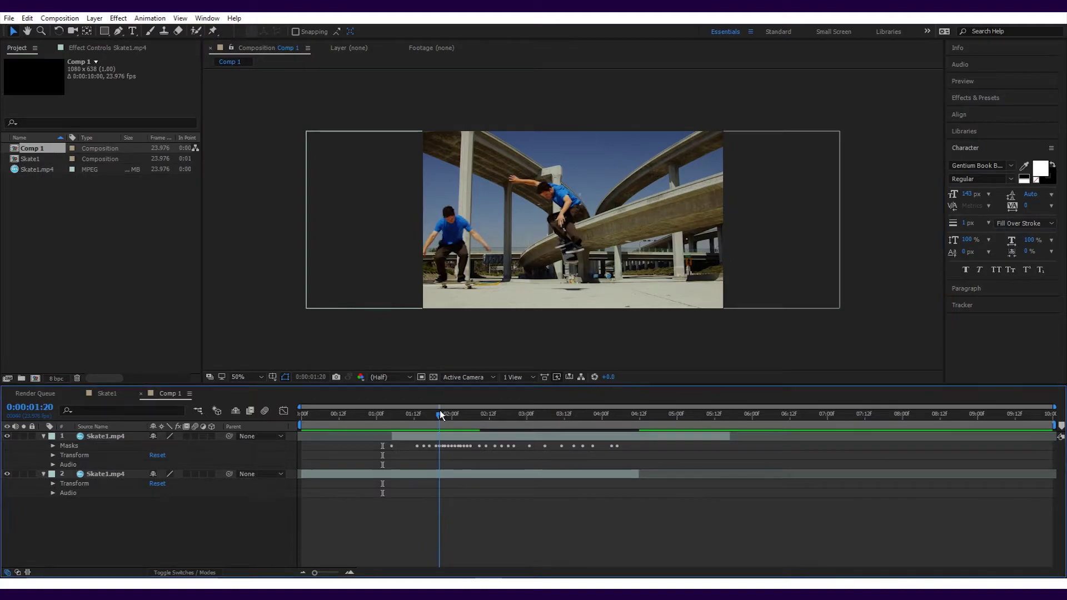
- Scrub and preview the keyframed mask animation to check the result
drag(439, 414, 504, 442)
drag(459, 416, 498, 416)
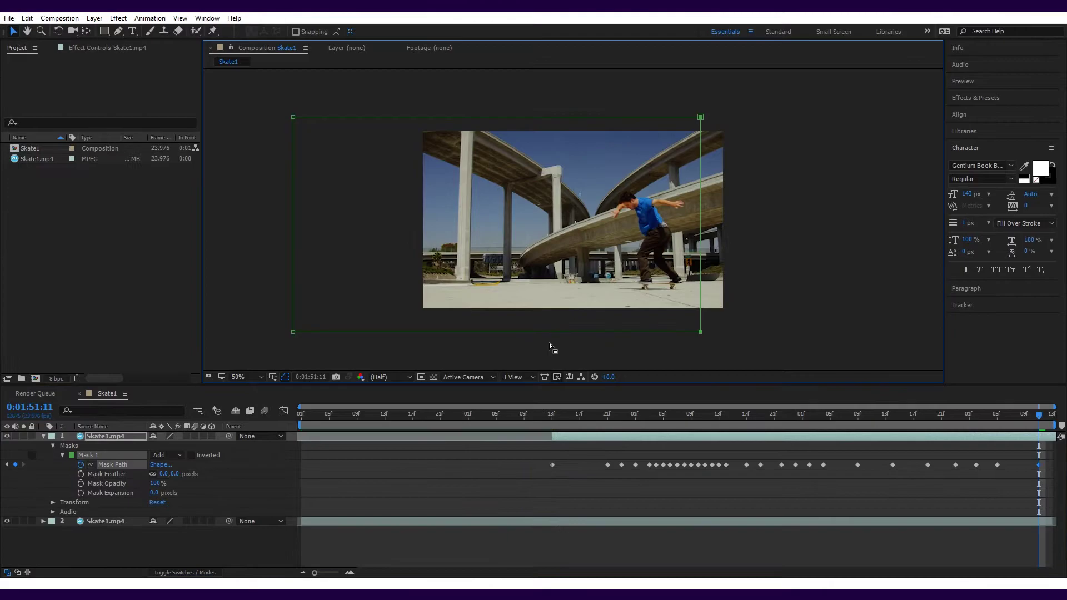
key(space)
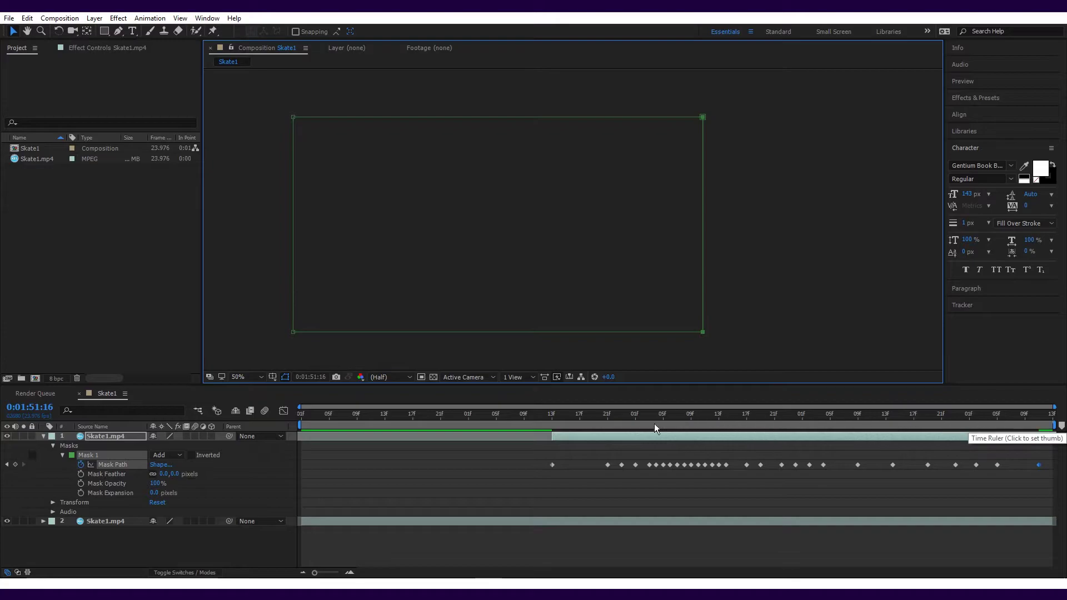
key(space)
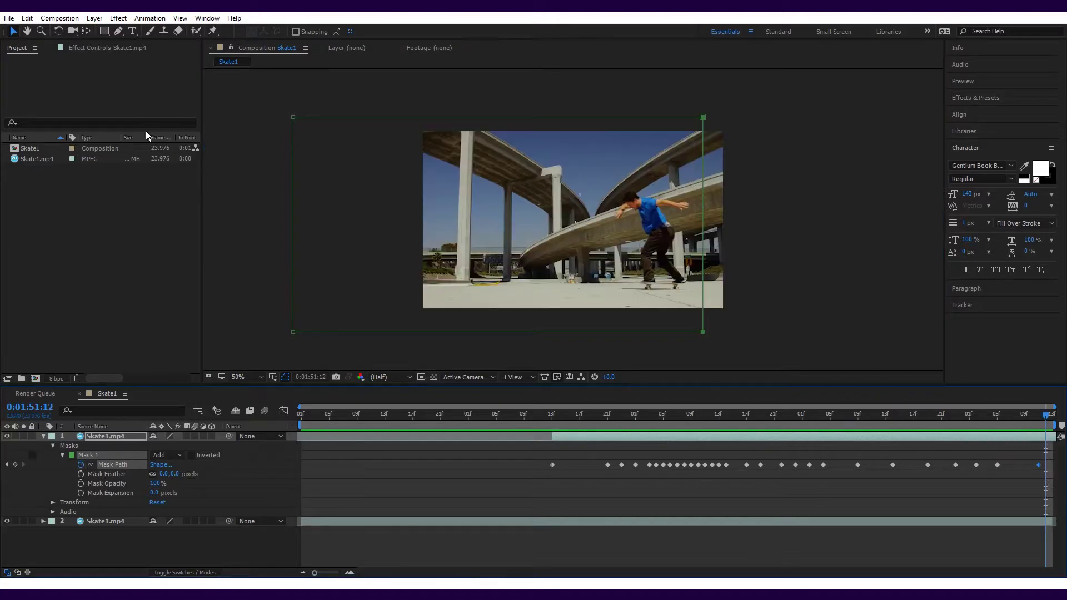
- Change the Skate1 composition duration to 0:00:10:00 and zoom into the timeline
click(60, 18)
click(84, 47)
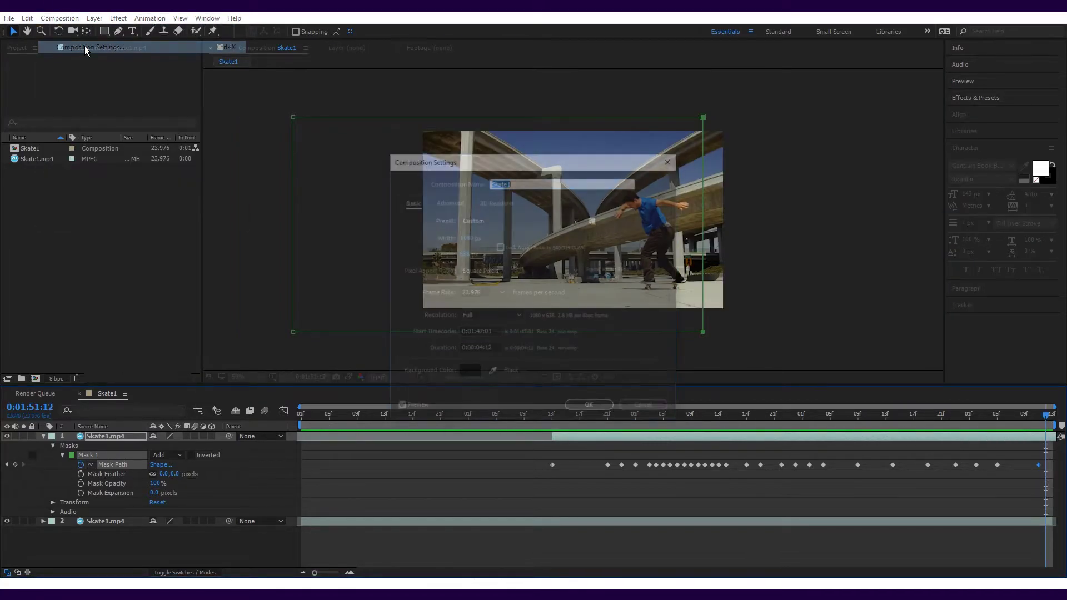
click(483, 349)
text(0:00:10:)
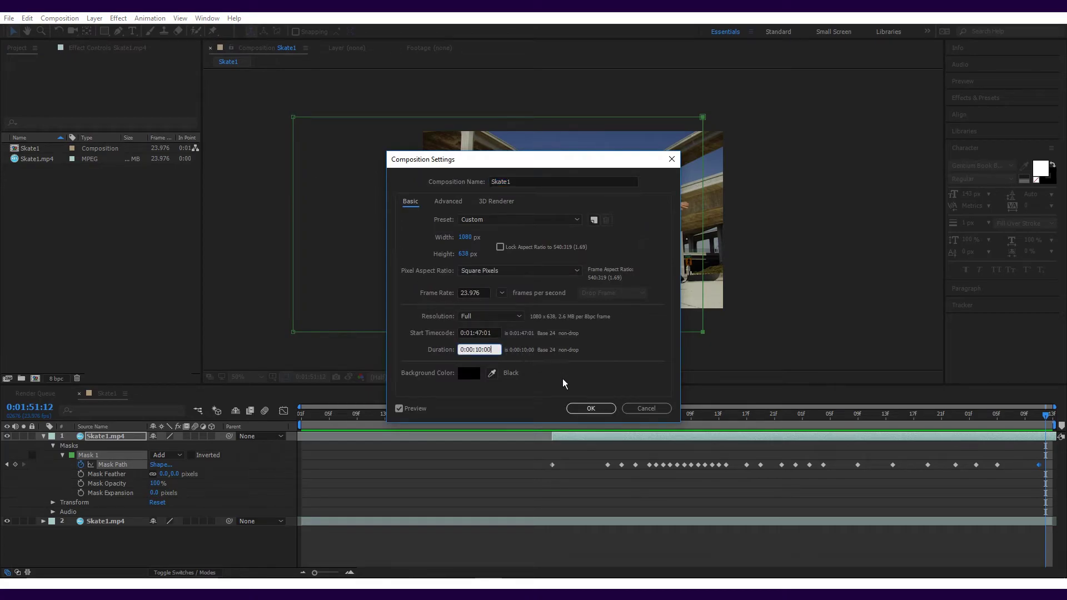
click(582, 407)
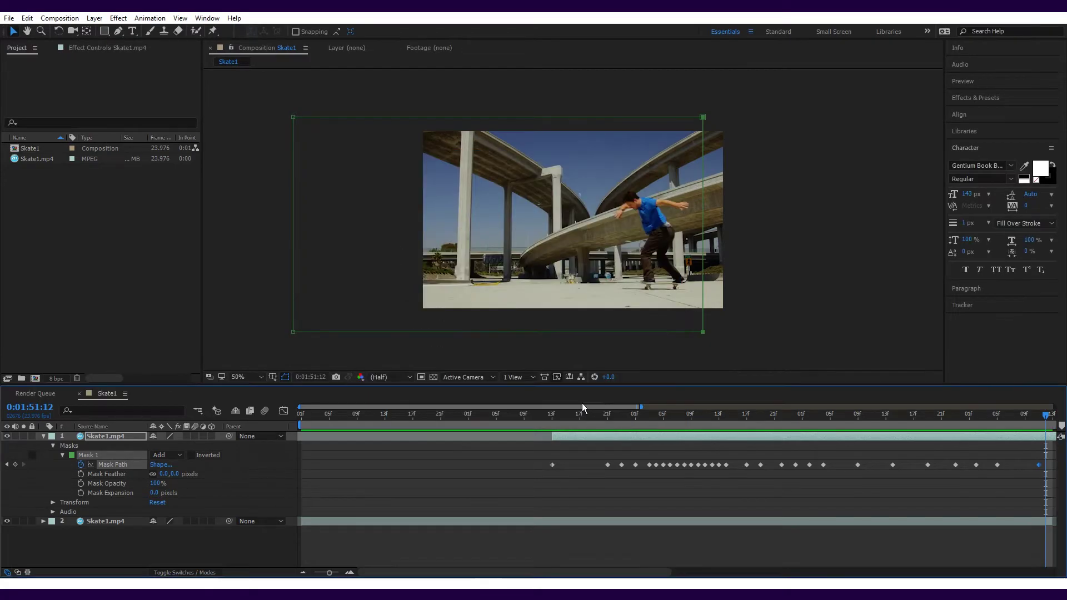
click(350, 573)
click(352, 574)
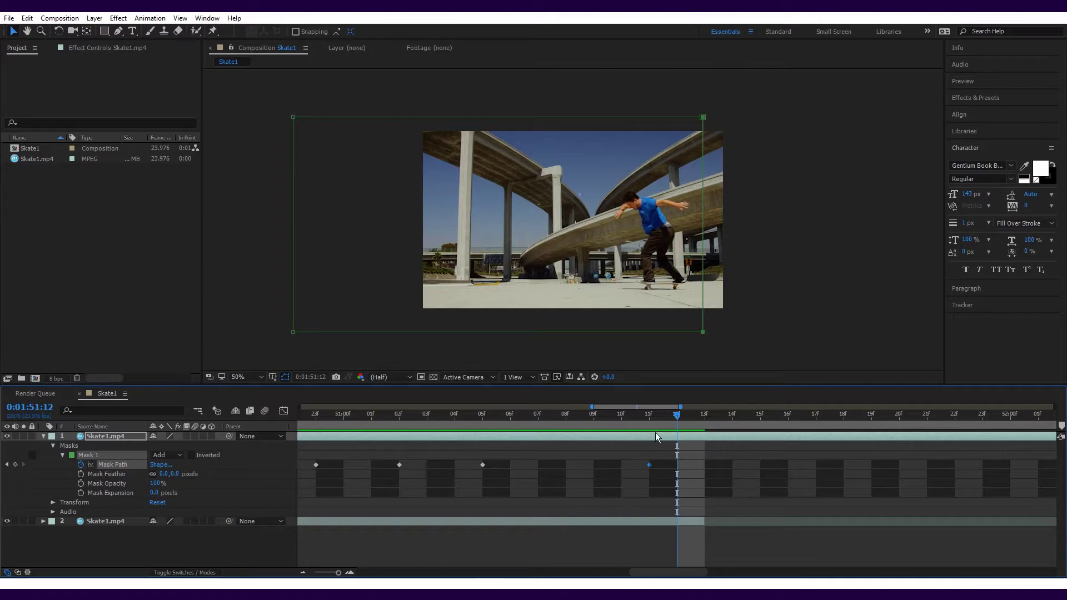
drag(676, 417, 649, 416)
key(minus)
key(minus)
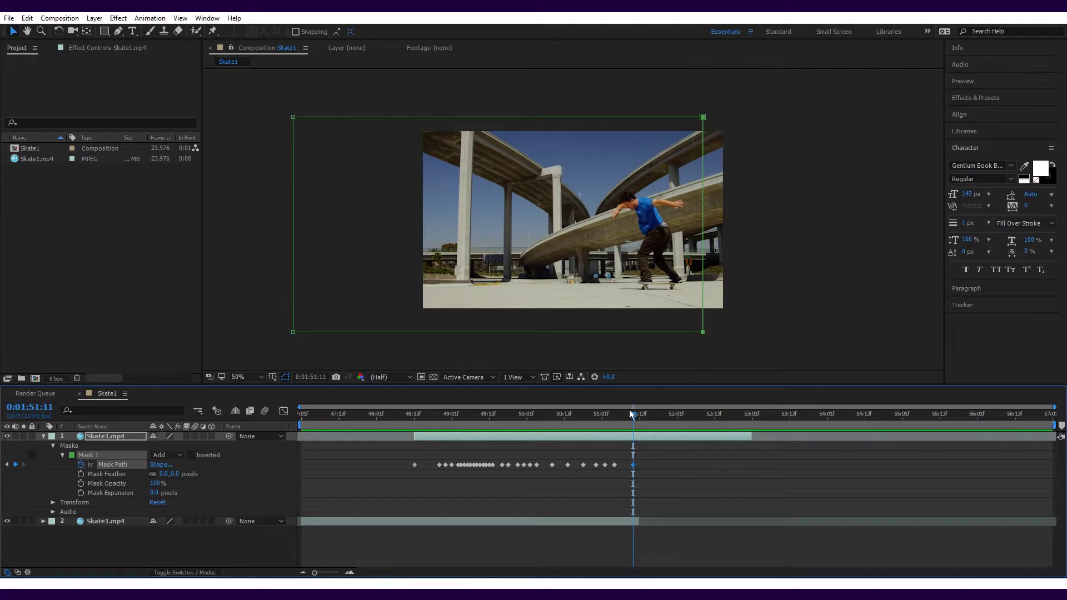
mouse_move(631, 414)
mouse_down()
mouse_move(566, 416)
mouse_move(653, 416)
mouse_move(634, 420)
mouse_up()
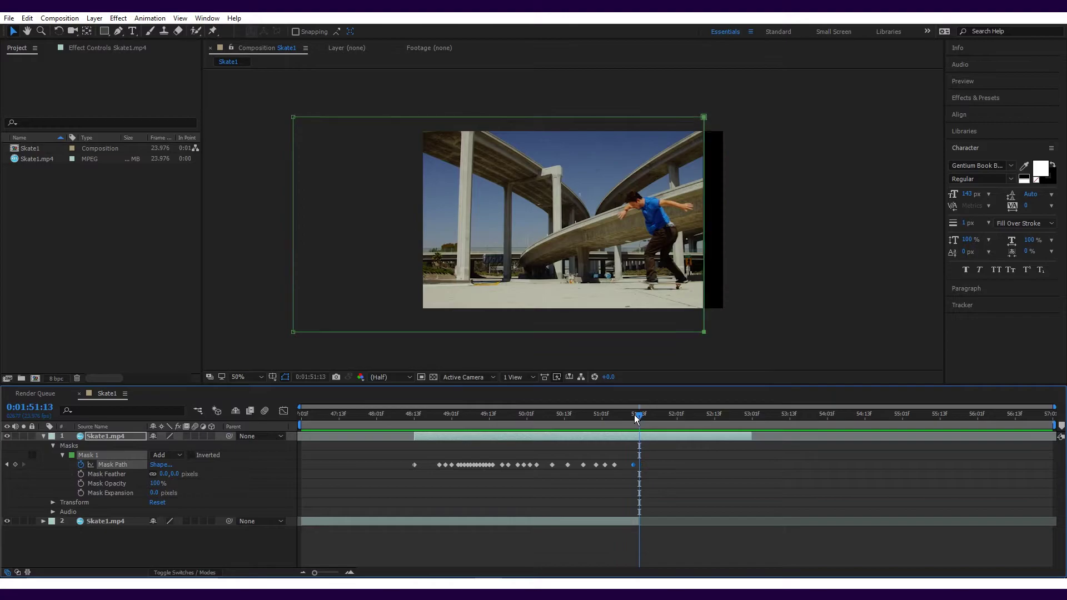
key(space)
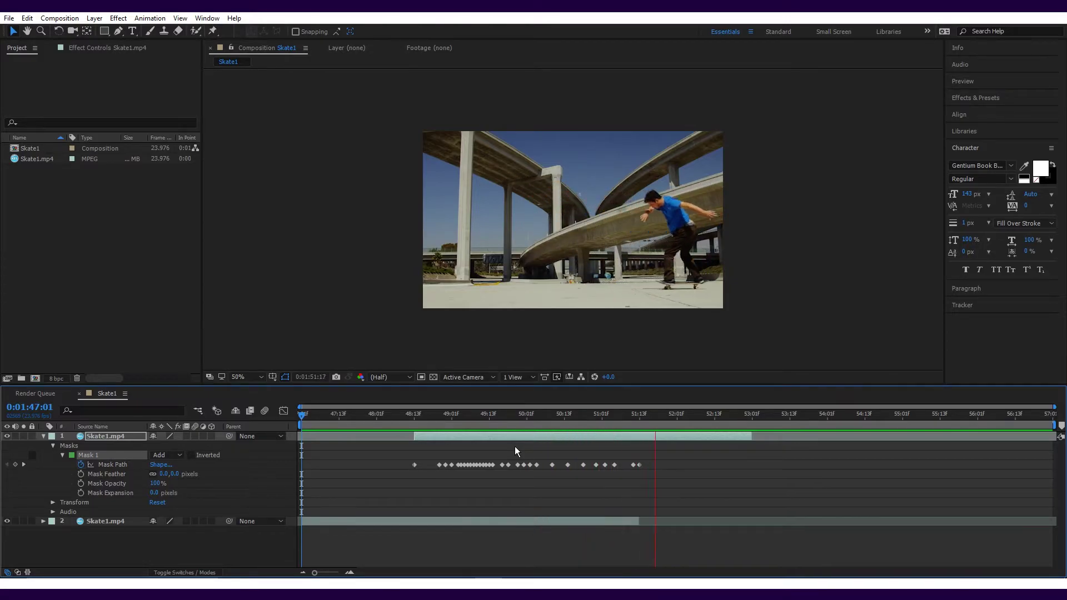
key(space)
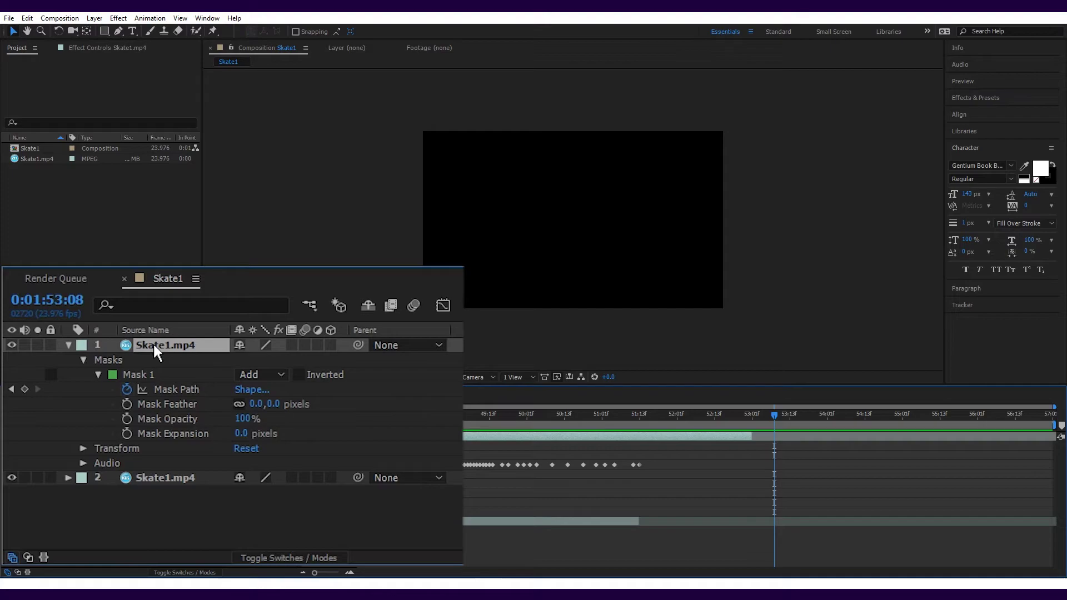
- Duplicate the masked skate layer and move the current time to 0:01:48:01
key(ctrl+d)
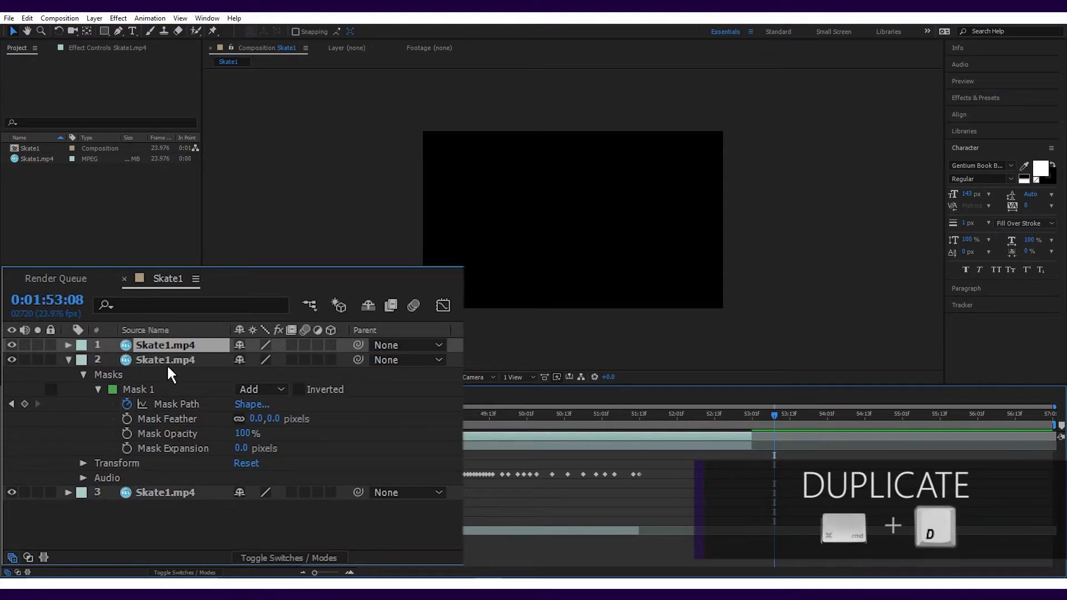
click(166, 359)
click(168, 341)
drag(301, 418, 540, 436)
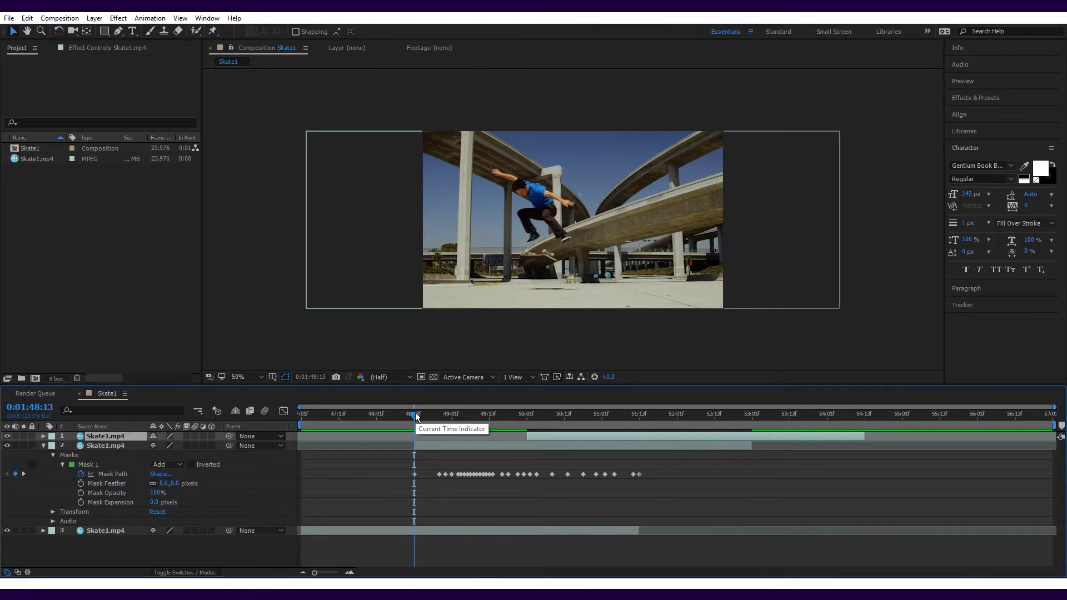
- Duplicate the top layer again, start the new copy later, and preview from the start
key(ctrl+d)
drag(548, 435, 660, 434)
click(380, 415)
key(Home)
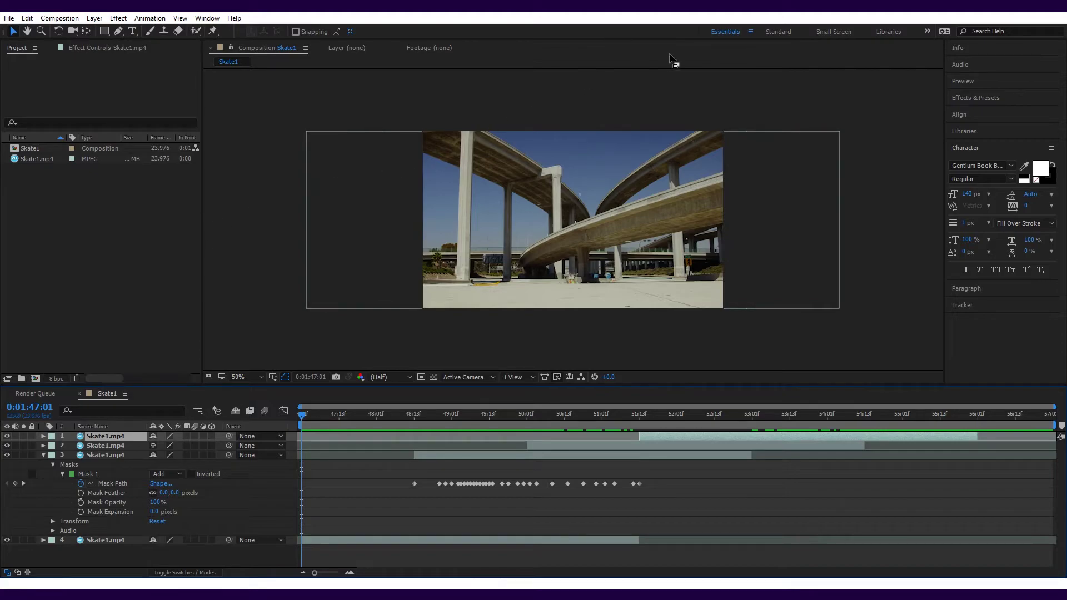
key(space)
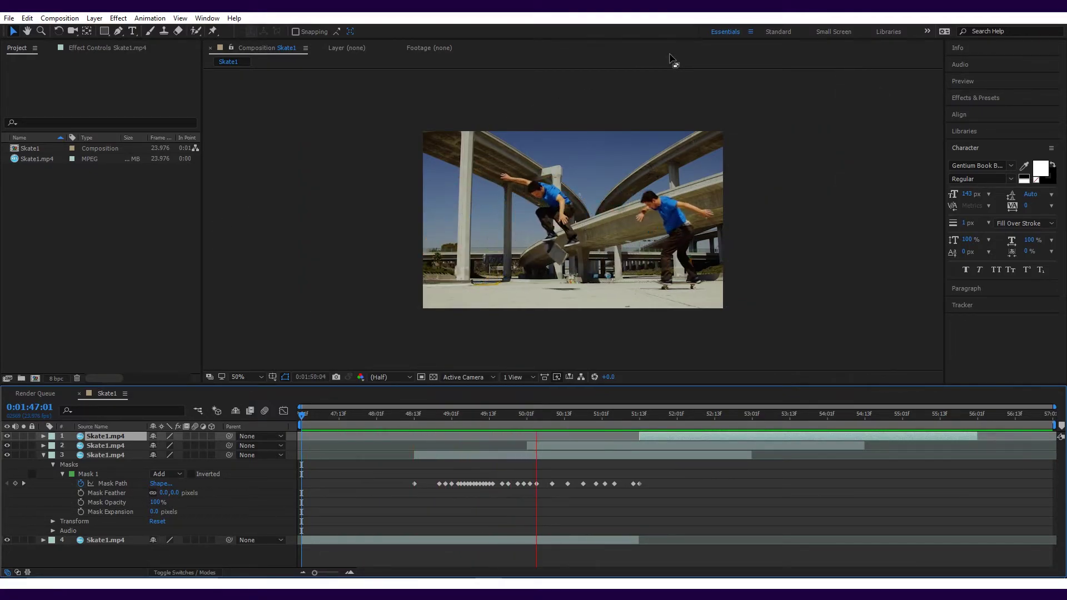
- Set the work area from 50:21 to about 52:08 and loop-preview that stretch
drag(568, 416, 583, 420)
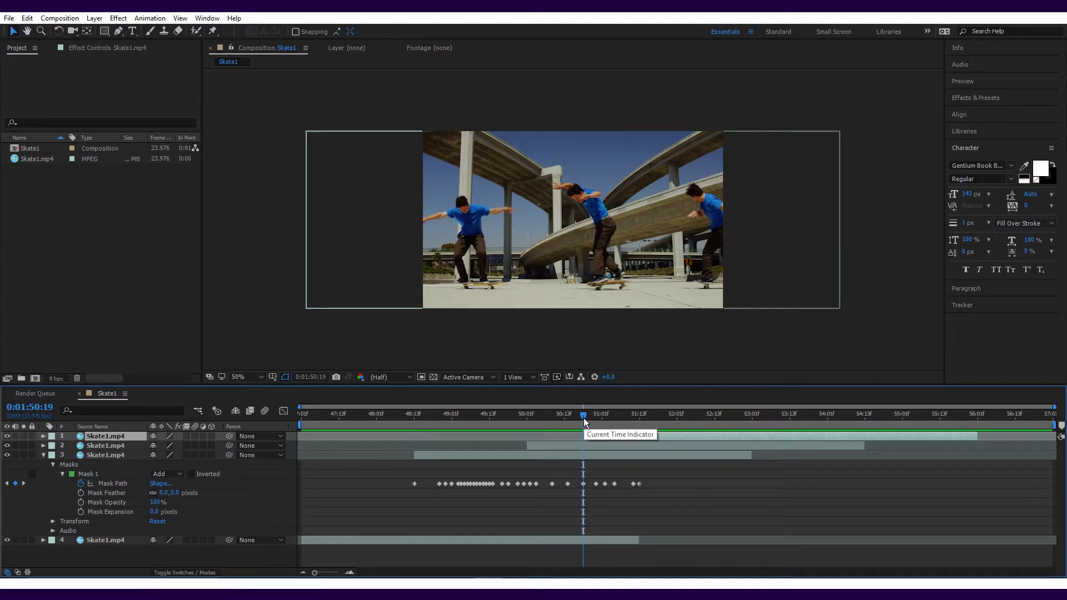
key(Page_Down)
key(Page_Down)
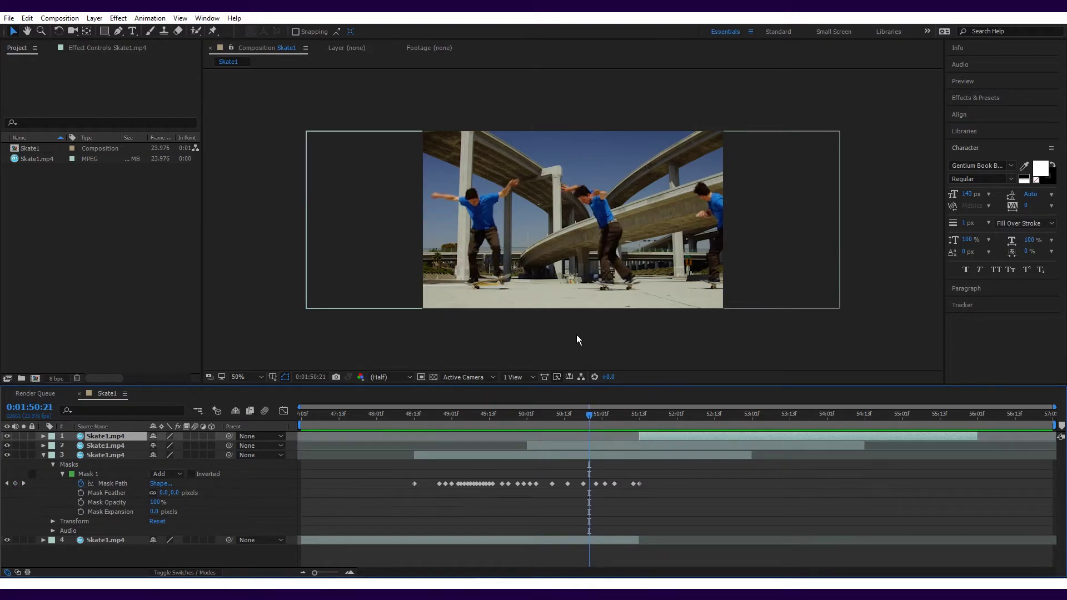
key(b)
key(Page_Down)
key(Page_Down)
key(space)
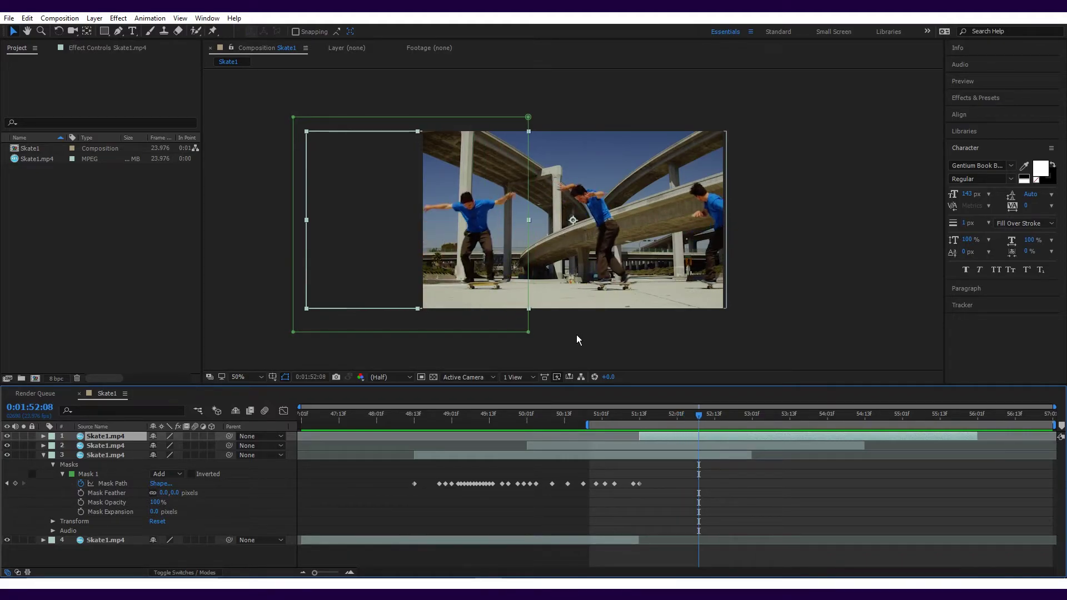
key(n)
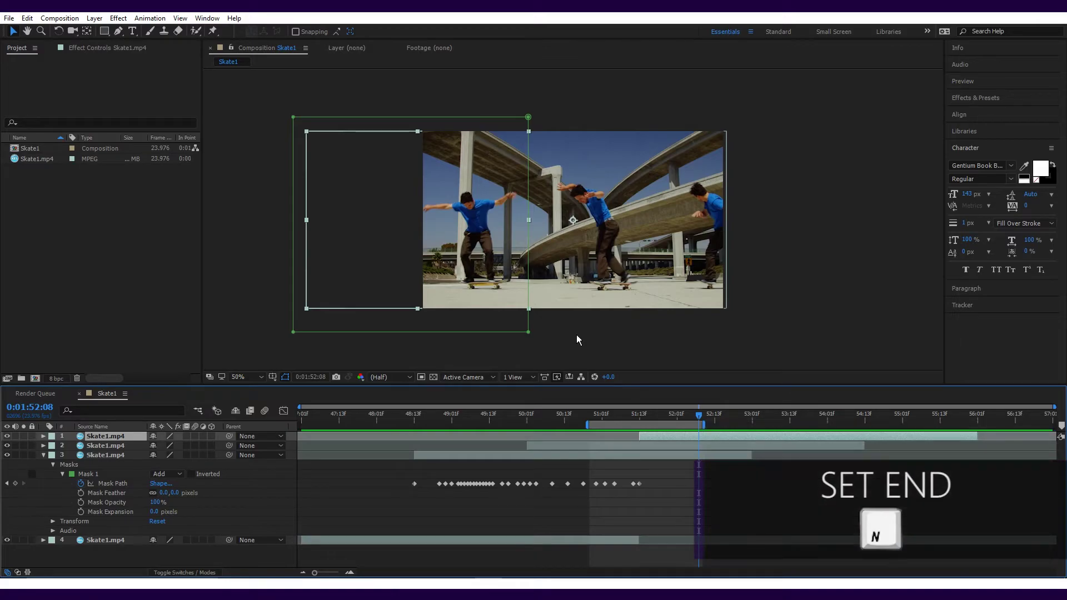
key(space)
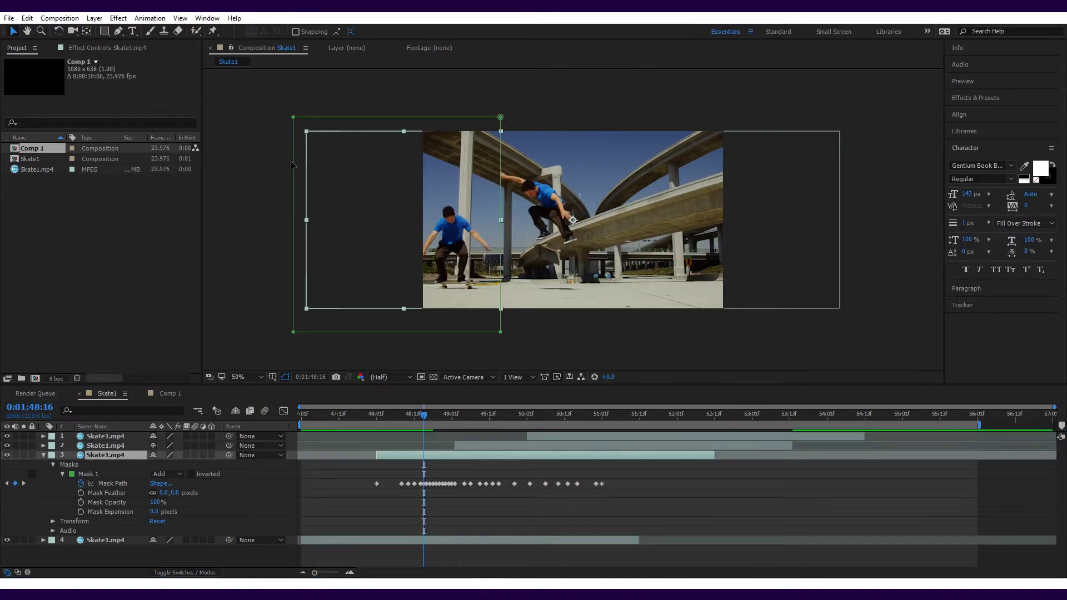
- Adjust Mask 1's right-edge points on layer 3 frame by frame to follow the jumping skater
click(119, 31)
drag(502, 348, 507, 229)
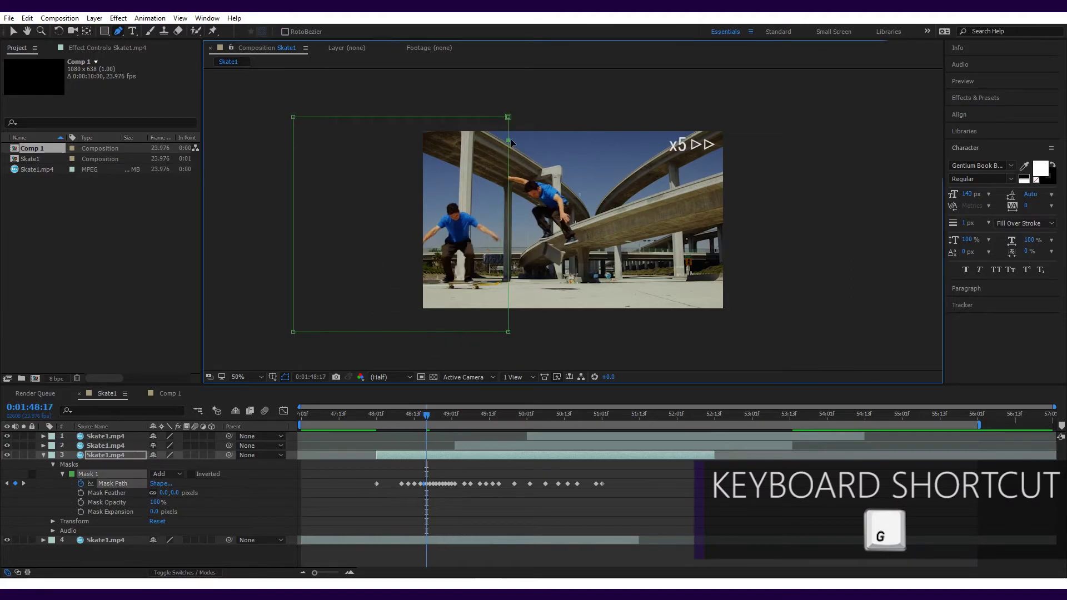
key(Page_Down)
key(Page_Down)
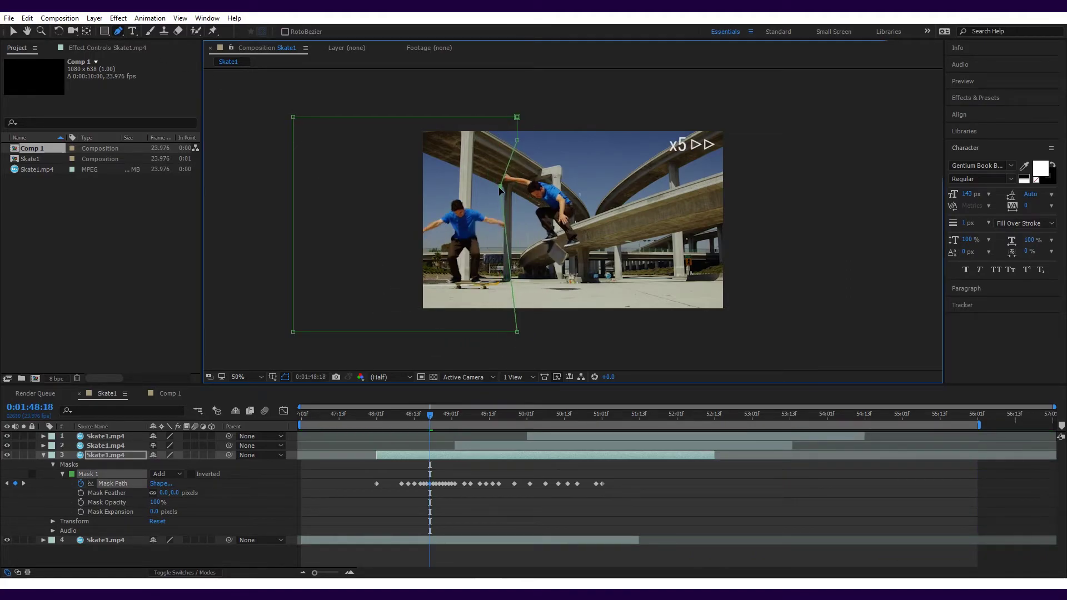
drag(517, 140, 472, 174)
key(Page_Down)
key(Page_Down)
key(Page_Down)
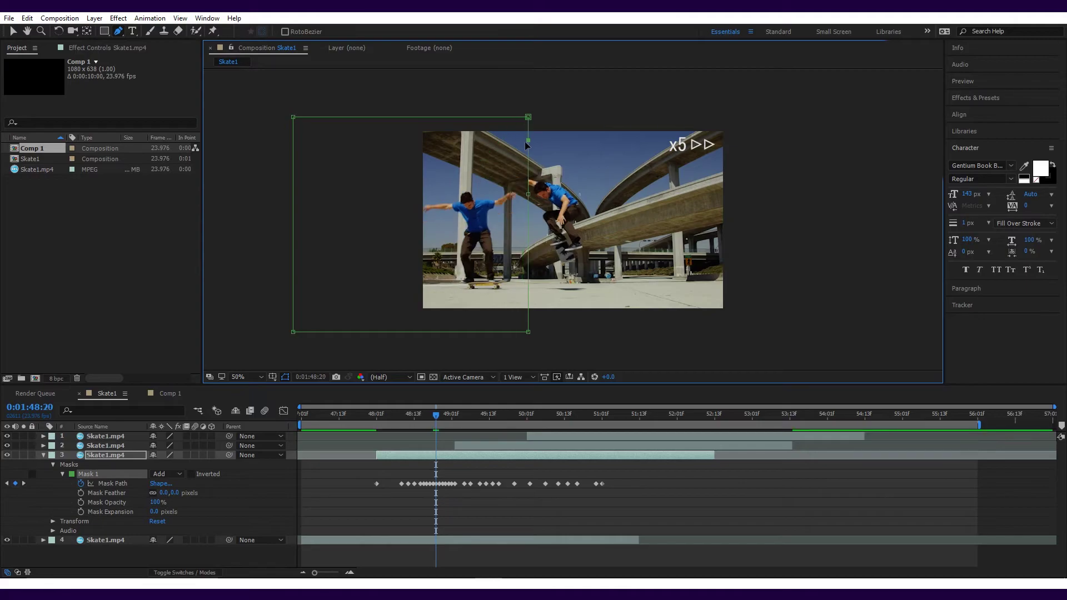
drag(472, 174, 491, 172)
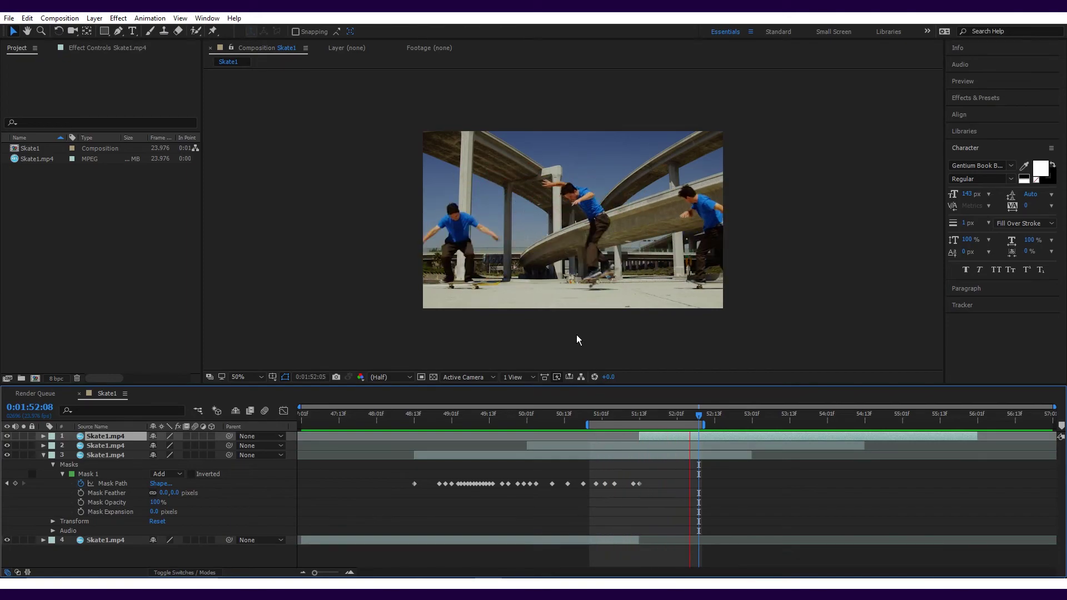
- Stop the preview and extend the work area from 47:01 to 56:00
key(space)
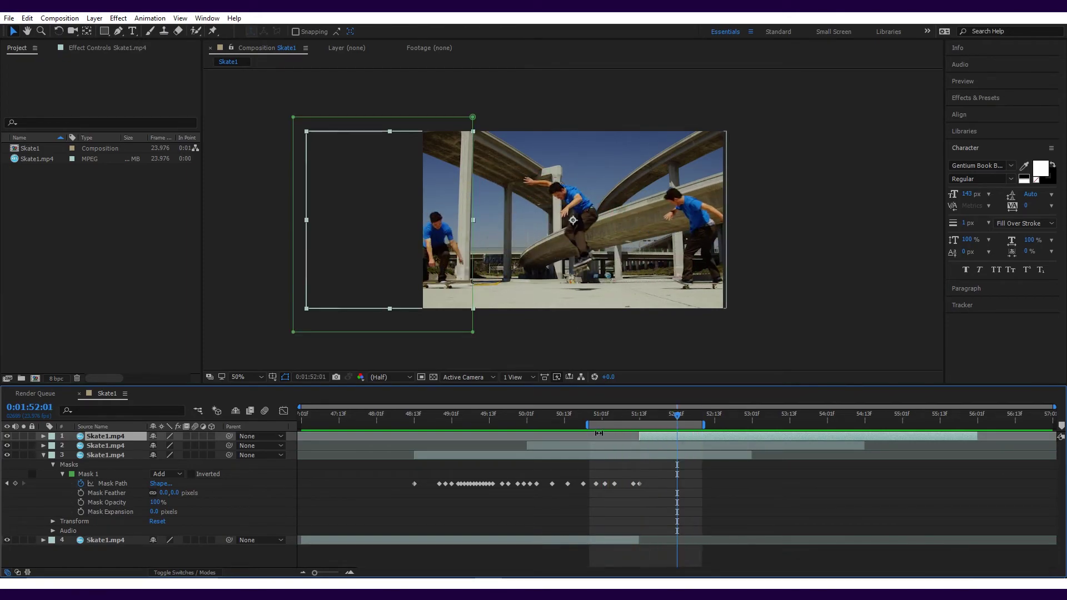
drag(678, 421, 978, 425)
key(b)
click(305, 414)
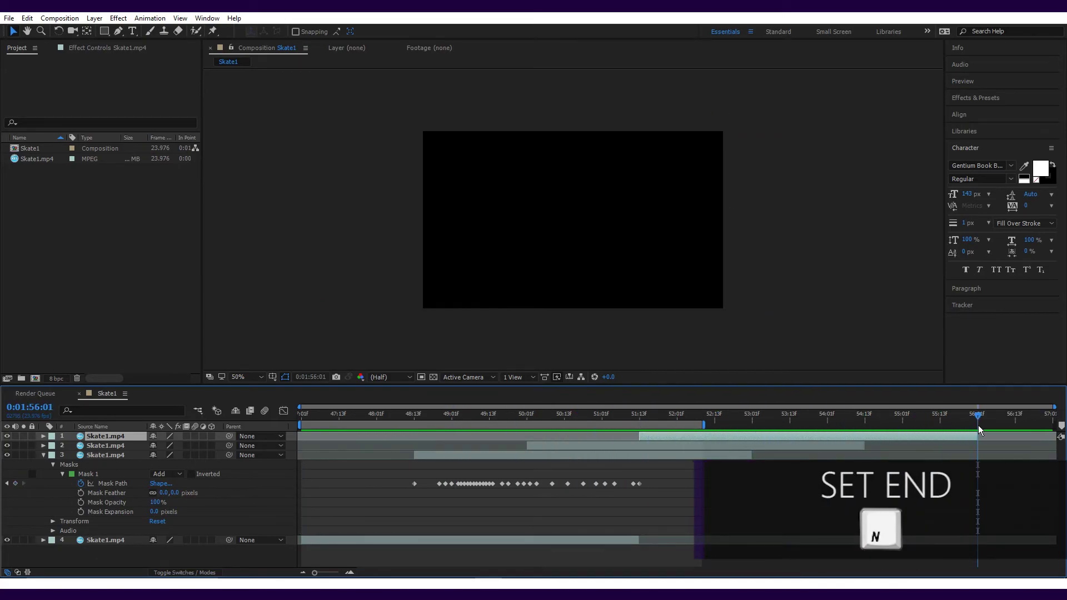
key(n)
key(Page_Up)
click(254, 328)
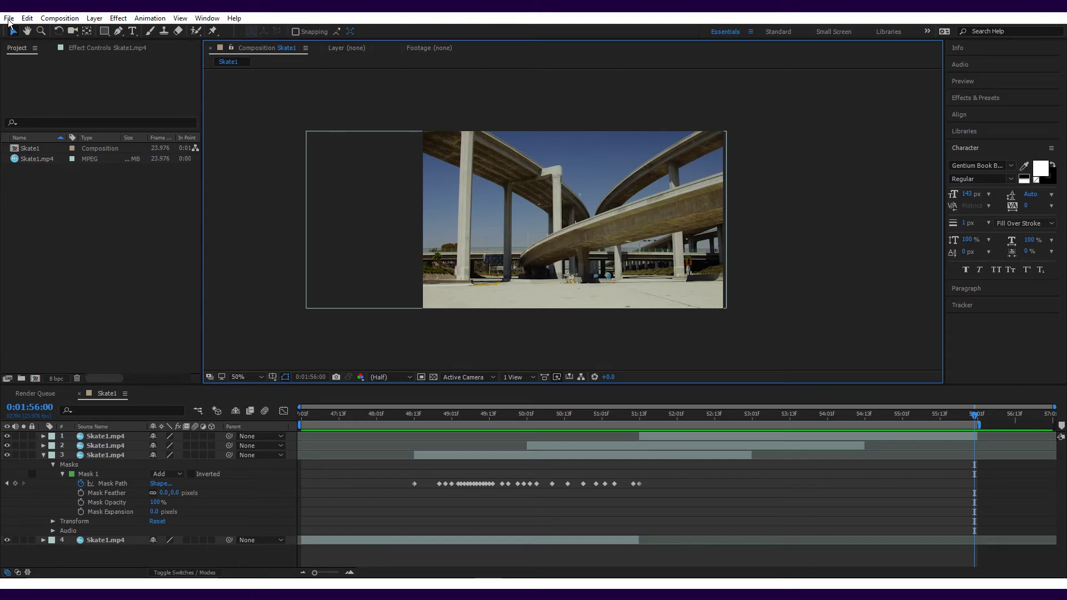
- Add the Skate1 composition to the Render Queue
click(8, 19)
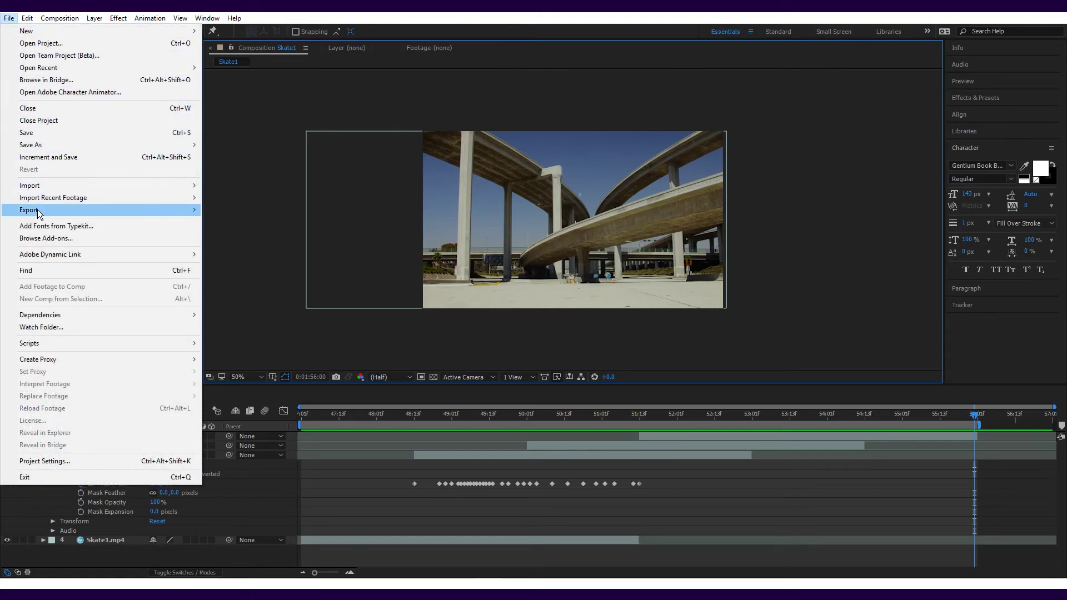
mouse_move(38, 214)
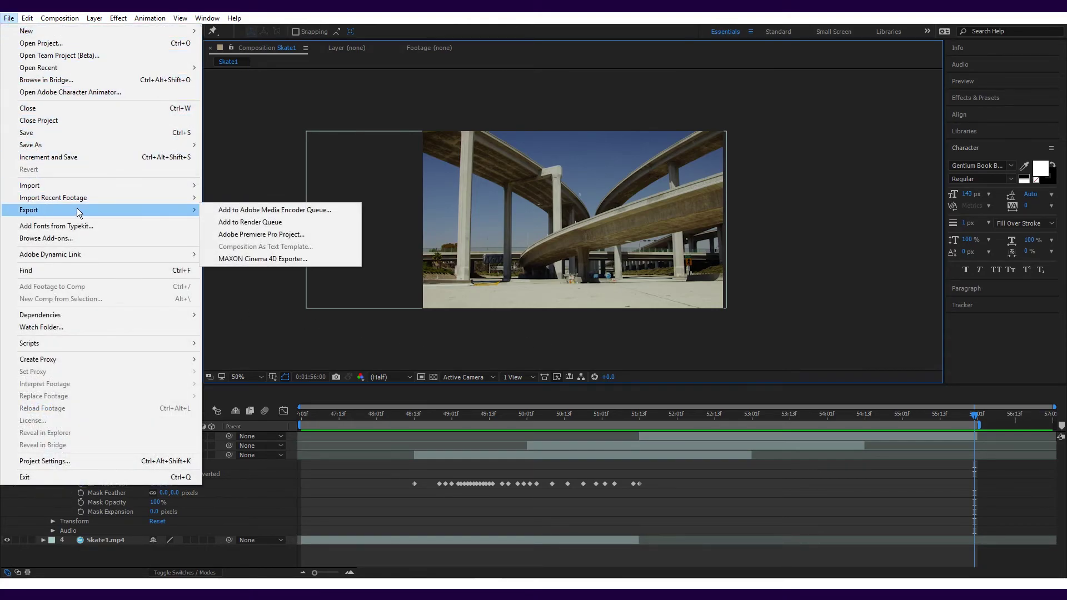
click(262, 223)
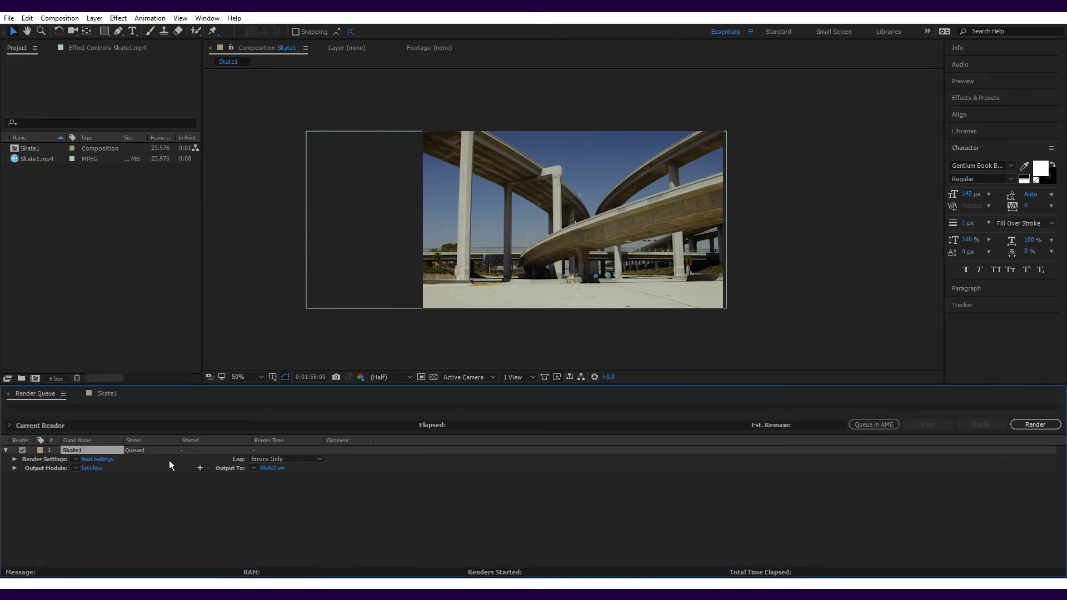
- Confirm the Best Settings time span is Work Area Only, leaving settings unchanged
click(106, 460)
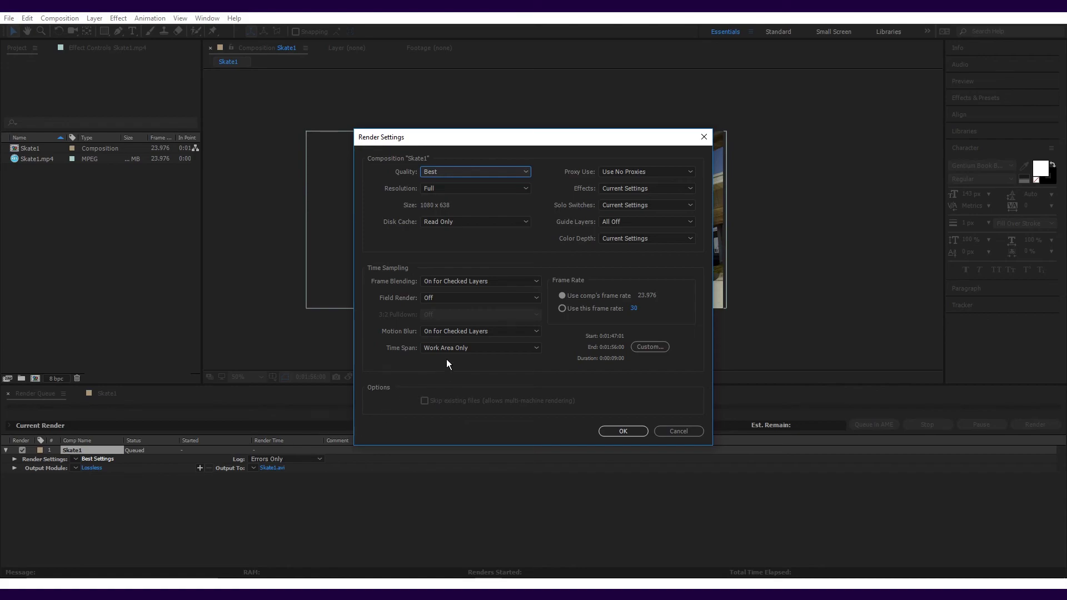
click(468, 349)
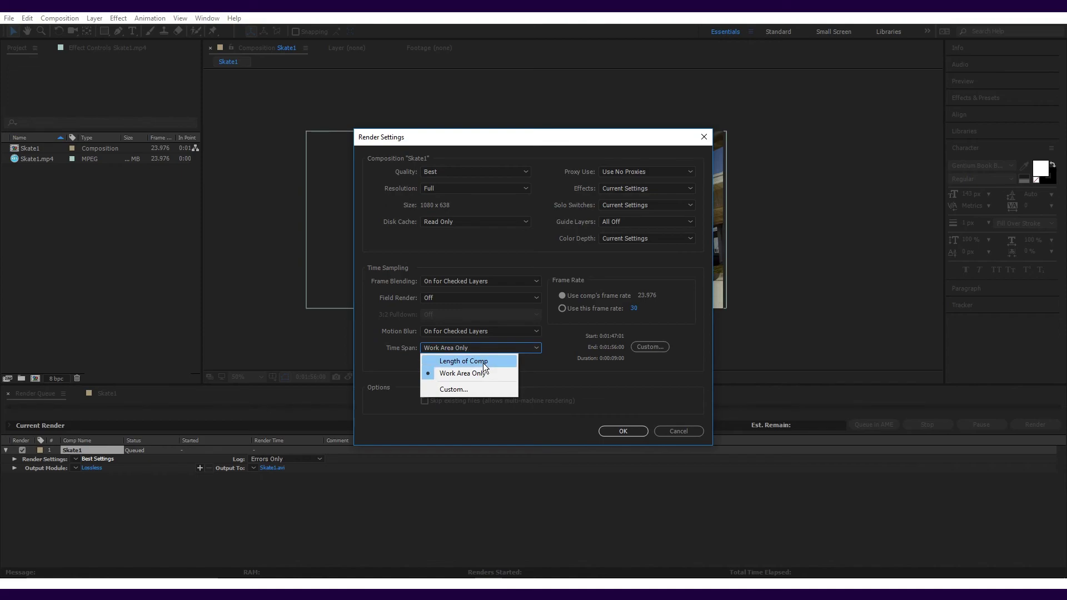
click(547, 402)
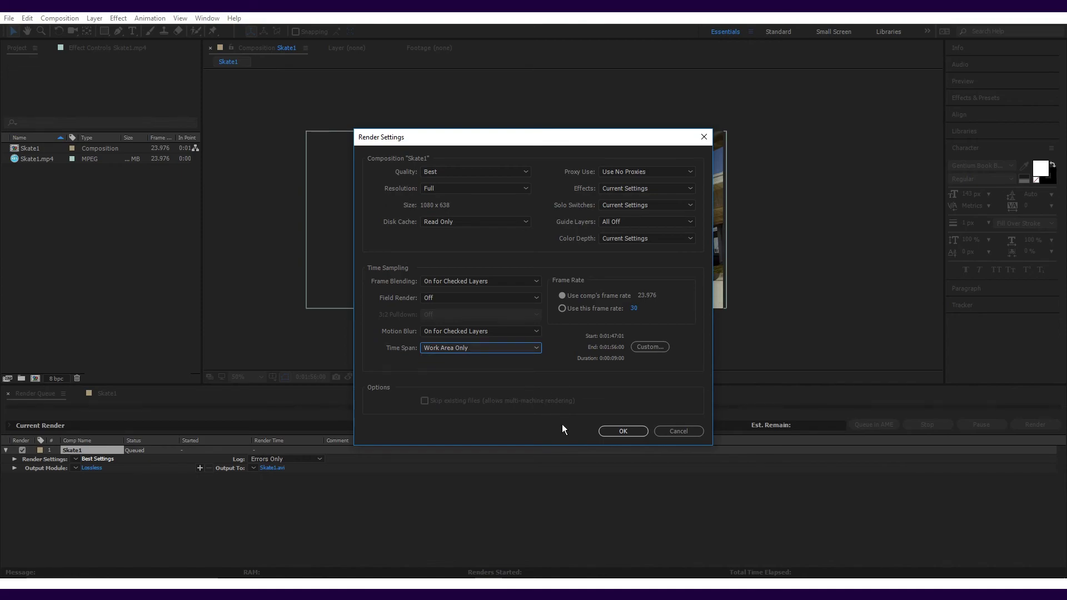
click(686, 434)
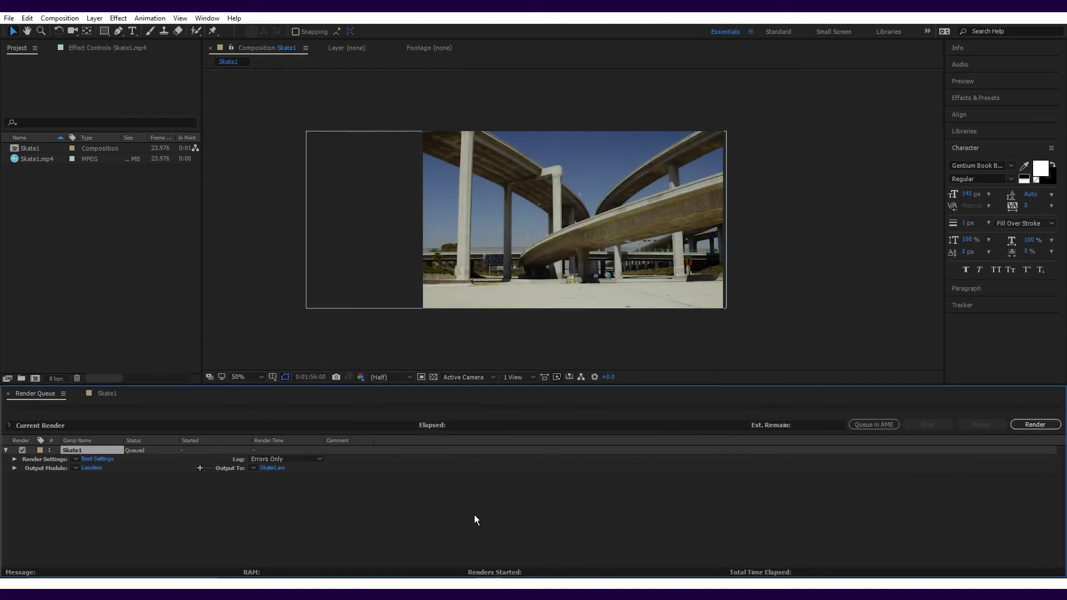
- Confirm the output file Skate1.avi and its save location, then render Skate1
click(269, 468)
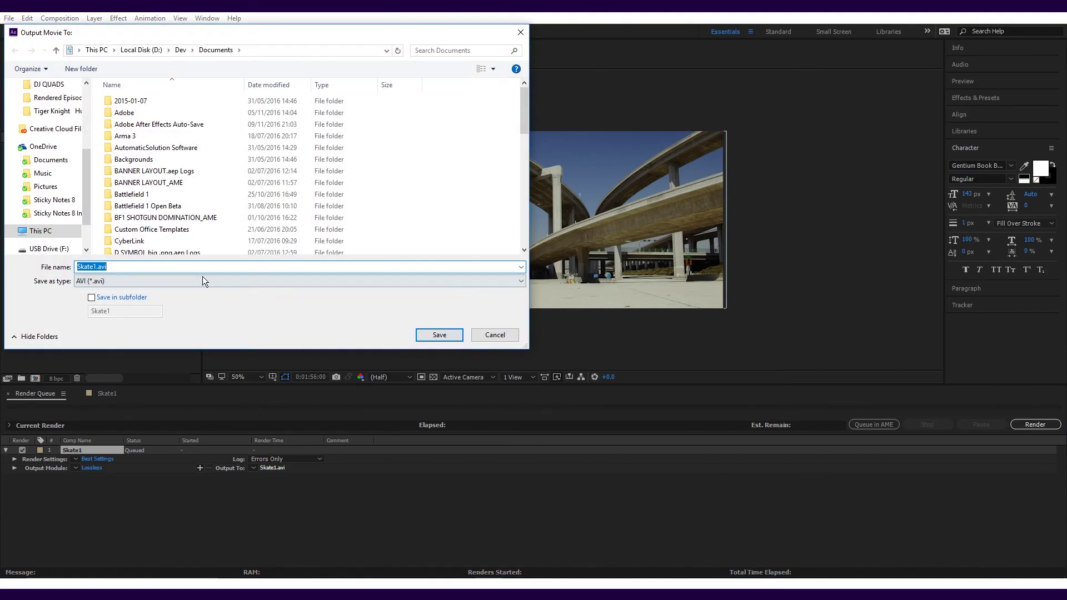
click(240, 266)
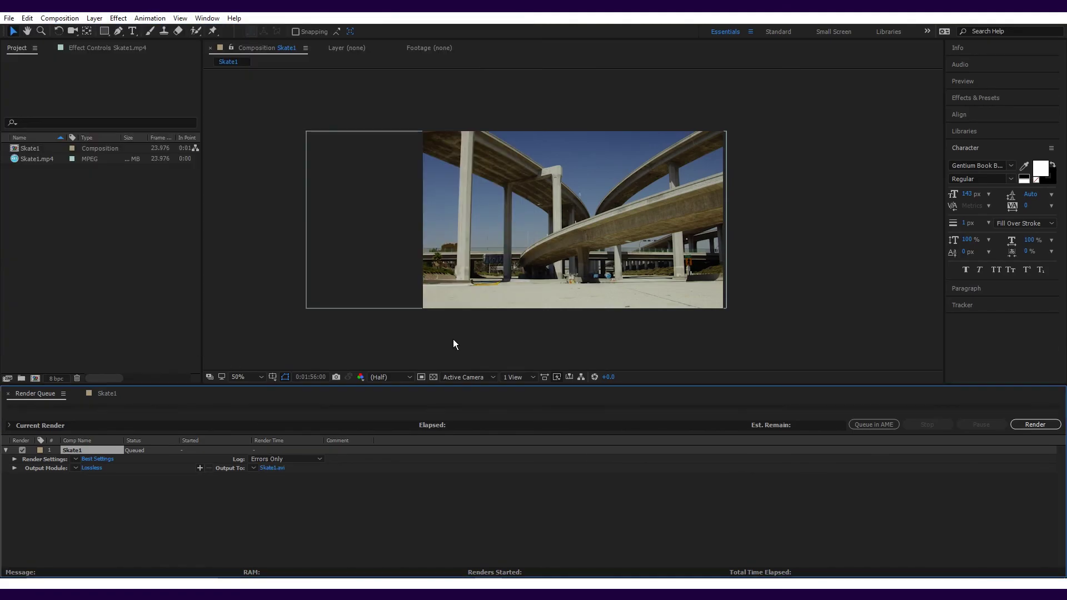
click(1039, 426)
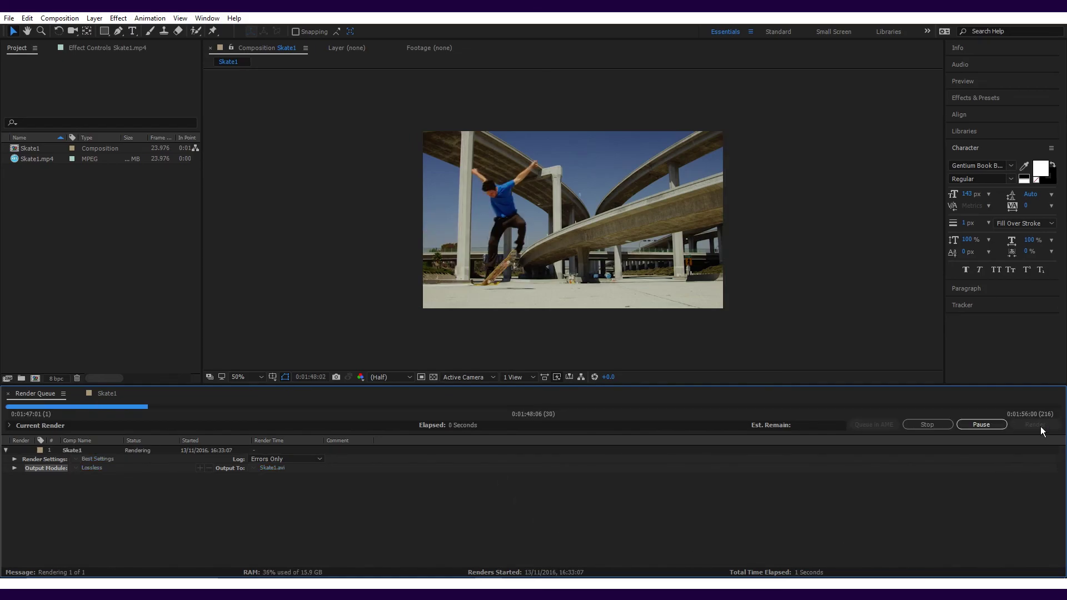